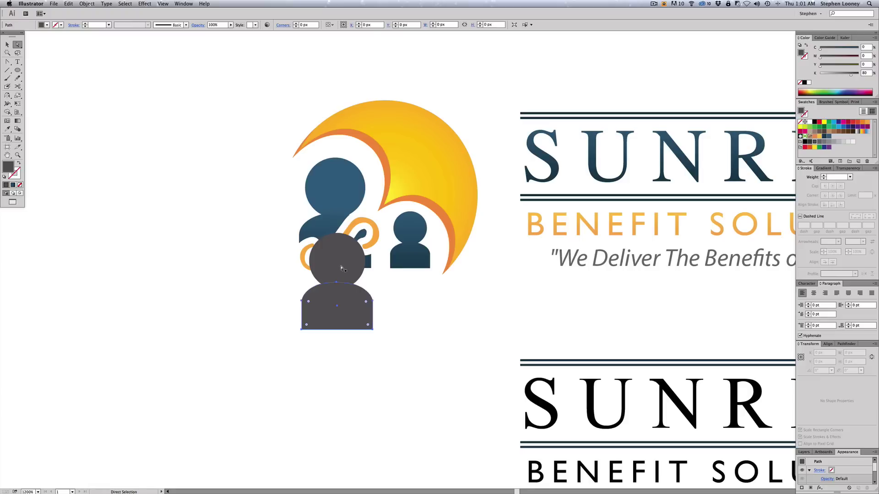
- Unite the grey head and body into one shape and scale it down to cover the small blue figure
click(846, 345)
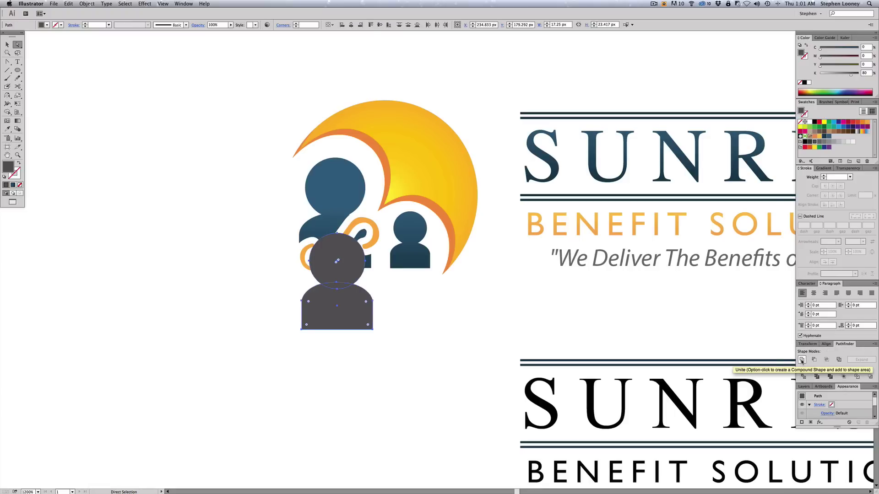
click(802, 359)
drag(359, 246, 418, 240)
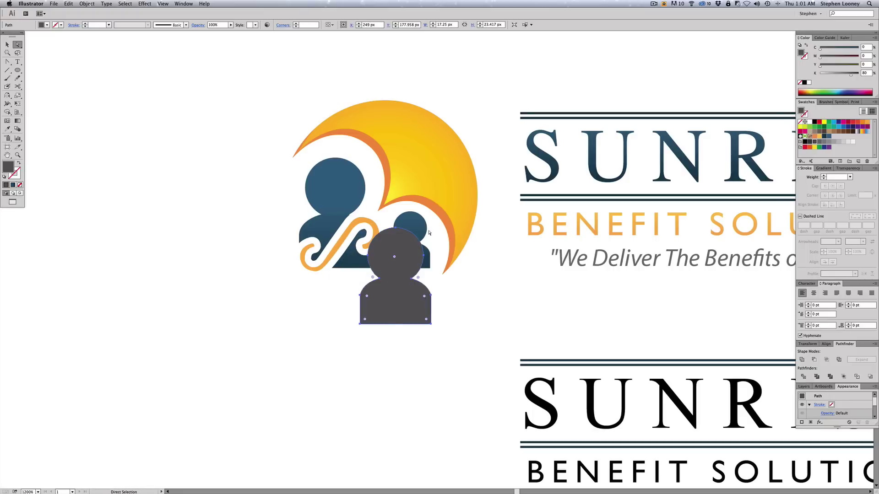
key(e)
drag(430, 228, 388, 211)
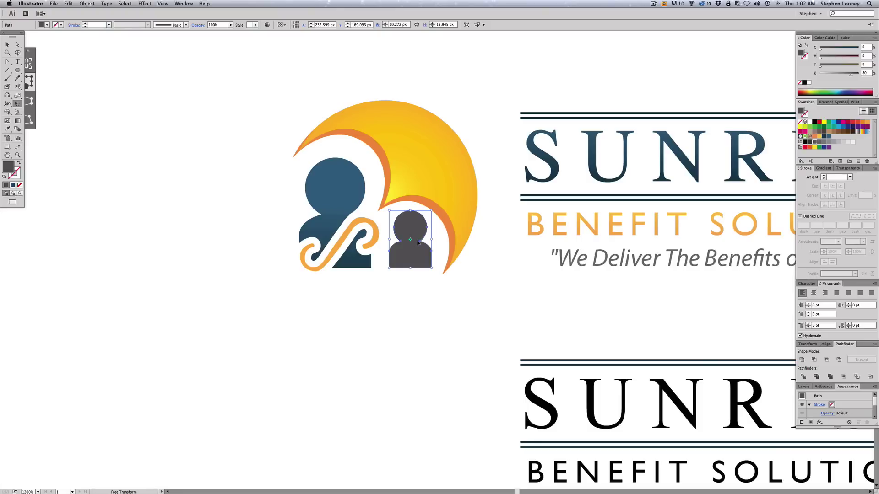
- Move the grey figure over the large blue figure and scale it up proportionally to cover it
drag(414, 251, 323, 251)
drag(345, 211, 377, 157)
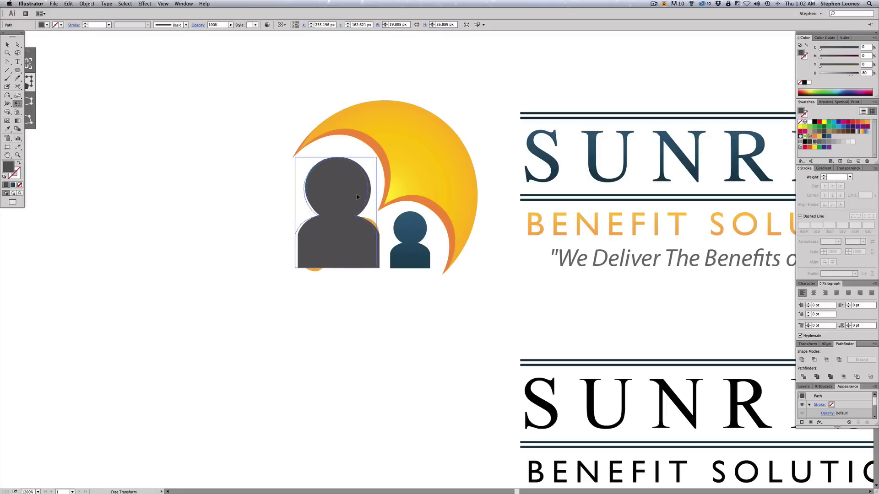
drag(359, 197, 359, 197)
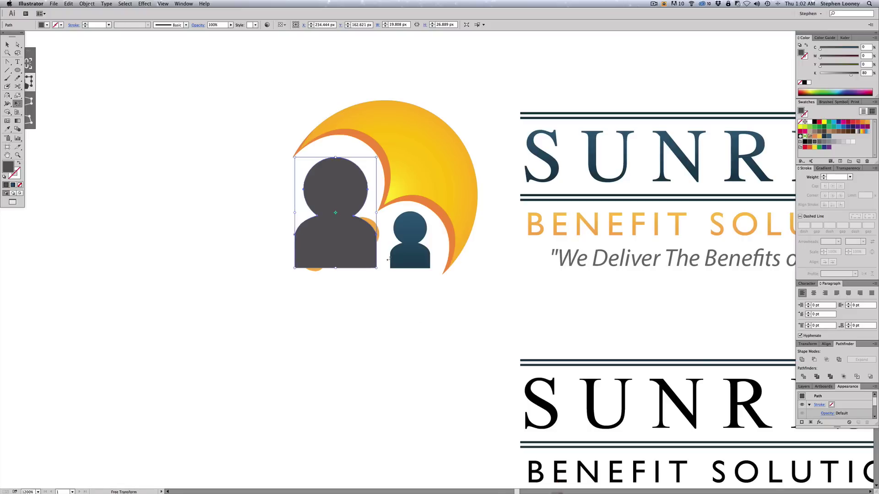
- Undo the last move and enlargement of the grey figure, and paste the copied large version in front
key(super+z)
key(super+z)
key(super+z)
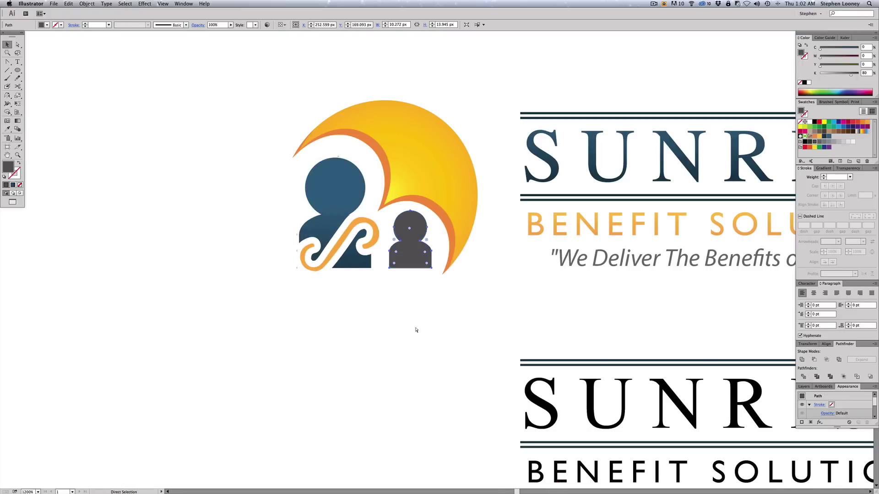
click(416, 330)
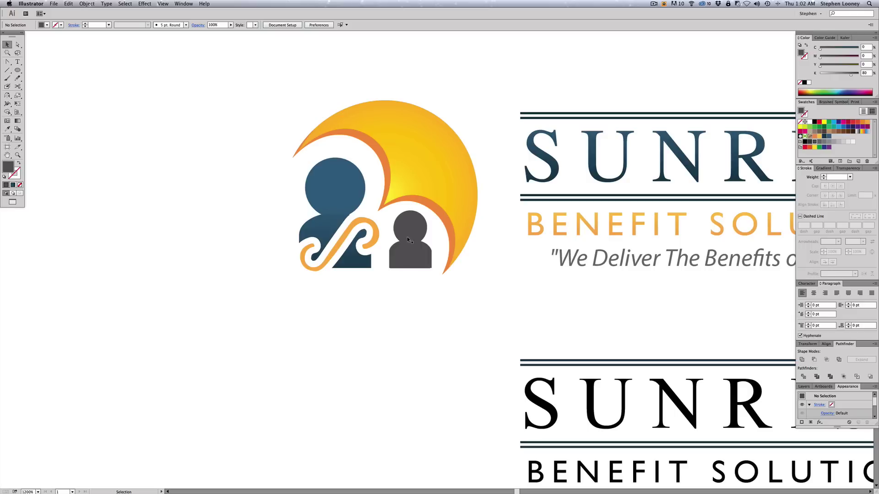
click(68, 4)
mouse_move(87, 4)
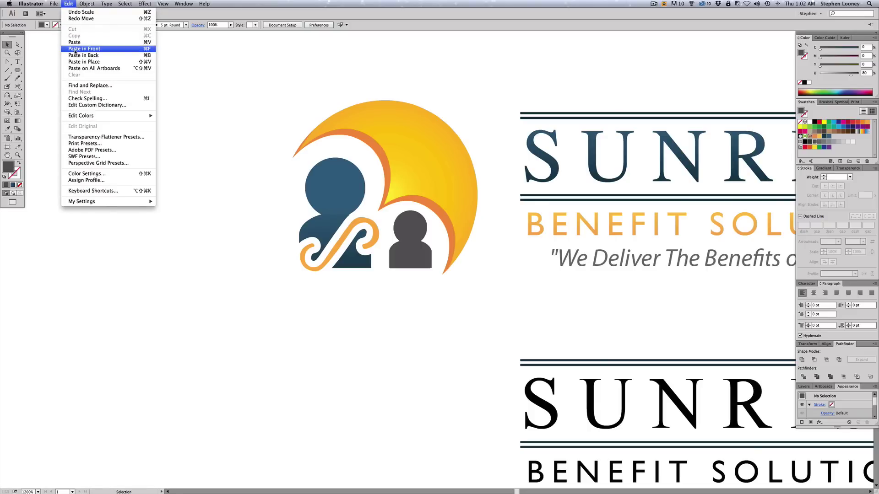
click(84, 48)
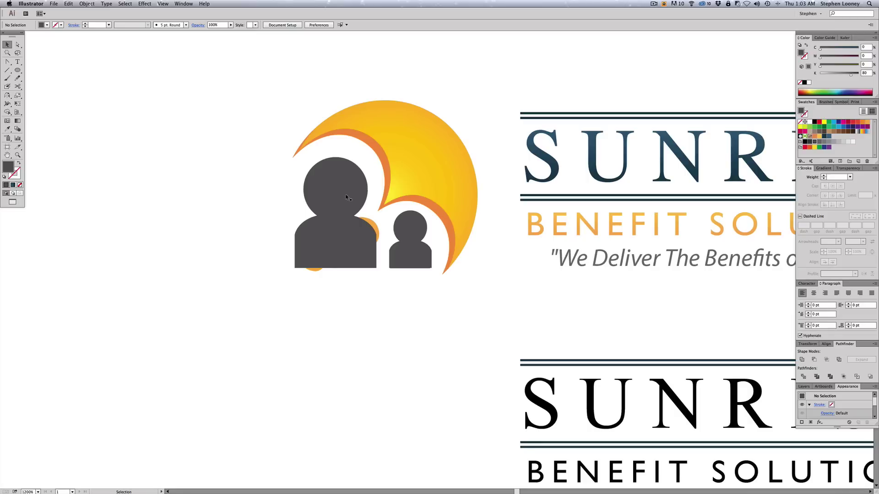
- Smooth the two shoulder anchor points of the large grey figure with the Anchor Point tool
drag(238, 188, 527, 317)
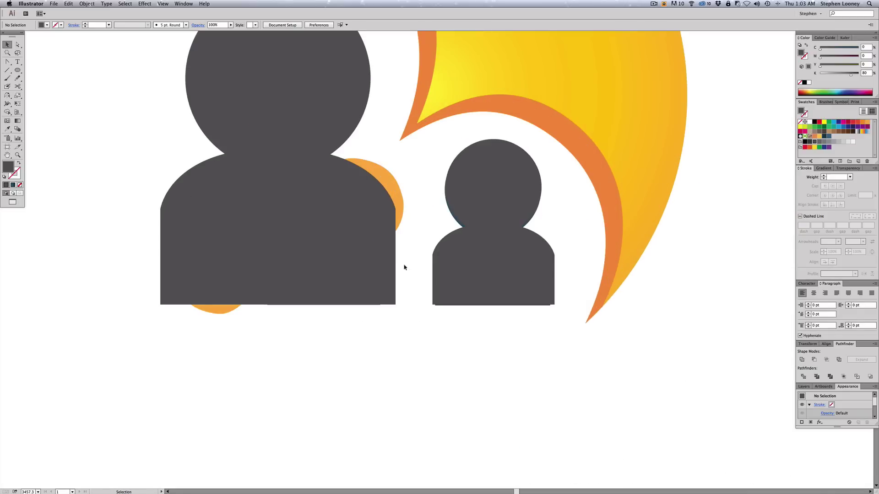
click(396, 211)
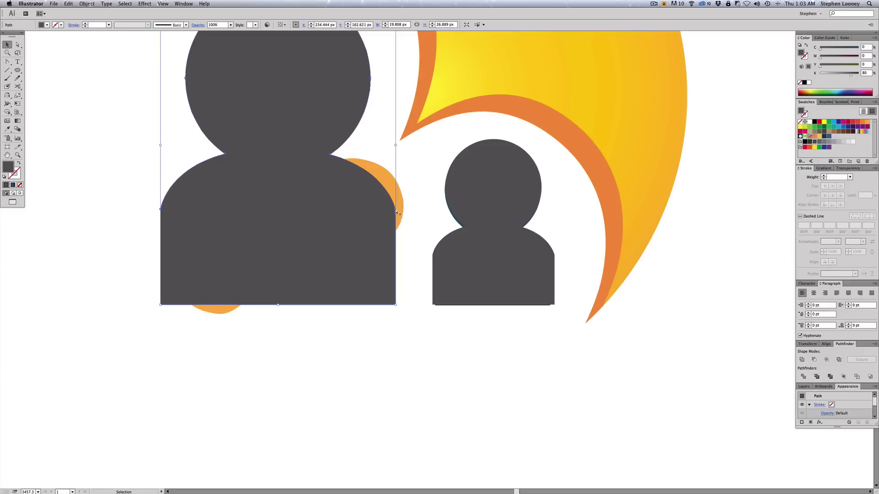
key(super)
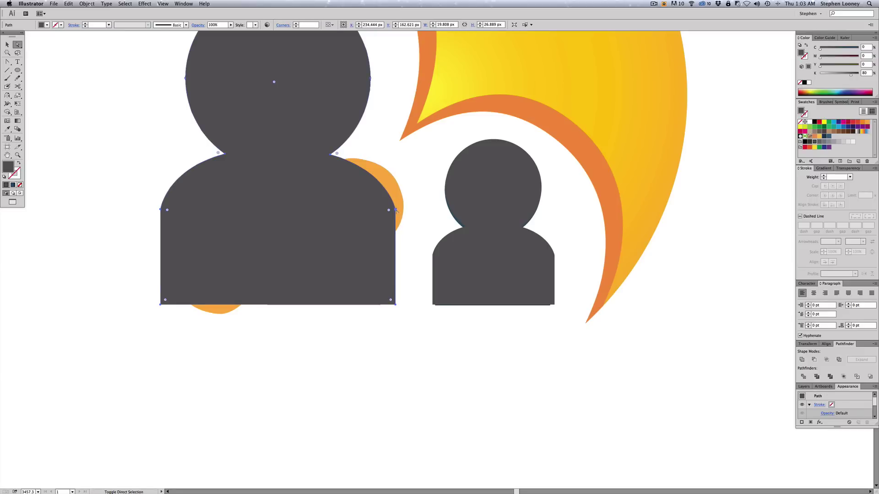
key(shift+c)
drag(395, 211, 396, 200)
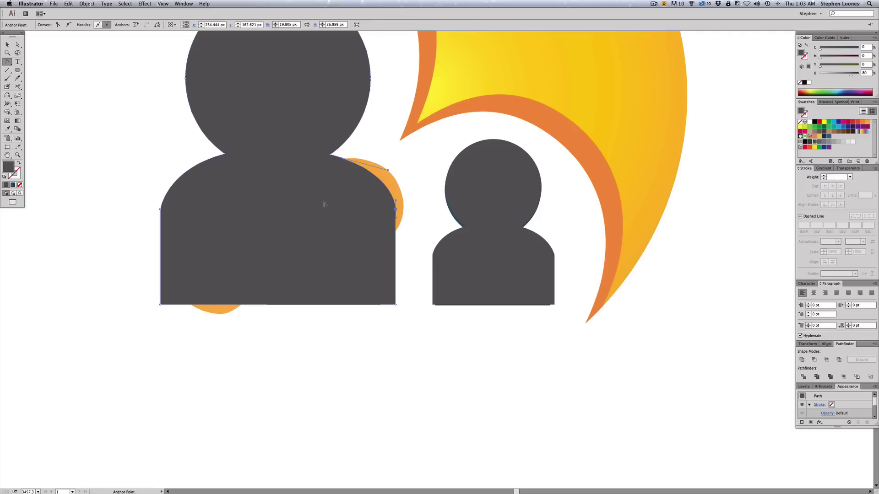
mouse_move(160, 211)
mouse_down()
mouse_move(161, 196)
mouse_move(159, 222)
mouse_up()
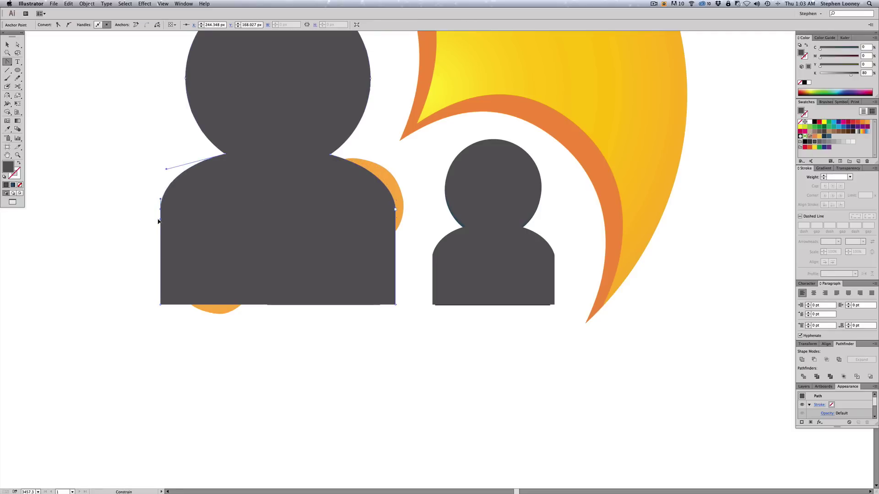
- Smooth the two shoulder anchor points of the small grey figure, keeping the figure in its original place
click(433, 257)
drag(433, 256, 433, 262)
click(554, 256)
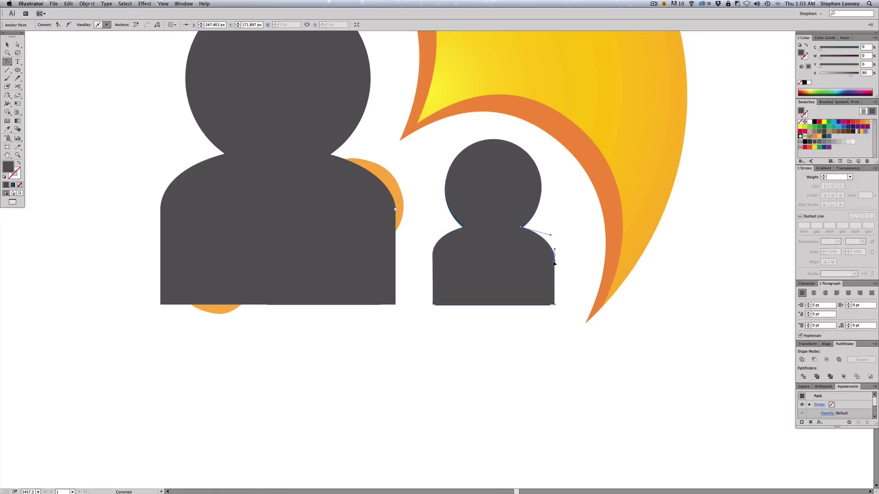
drag(556, 254, 555, 253)
key(a)
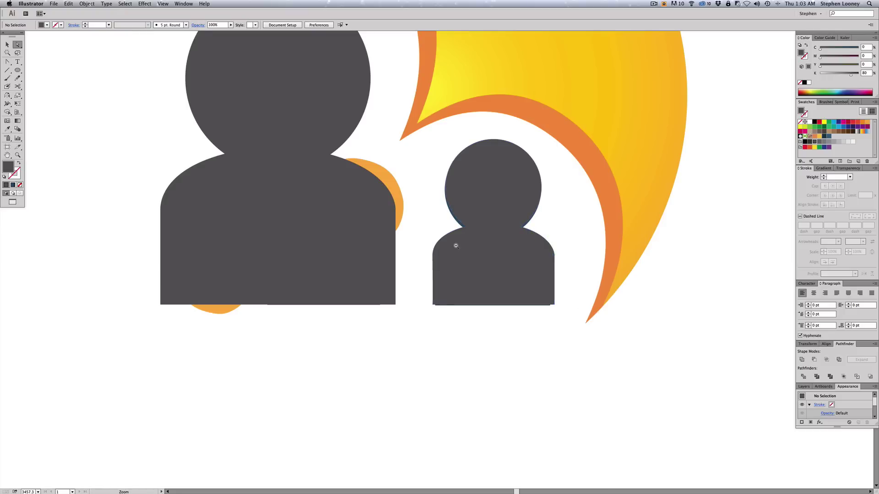
drag(455, 245, 481, 367)
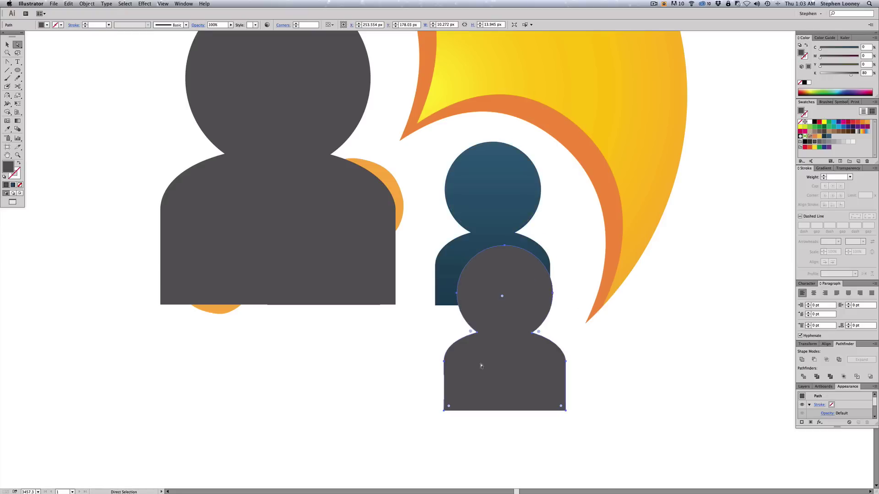
key(super+z)
- Select both grey figures and move them together straight down, clear below the coloured logo mark
click(671, 379)
key(super+minus)
key(super+minus)
key(super+minus)
key(super+minus)
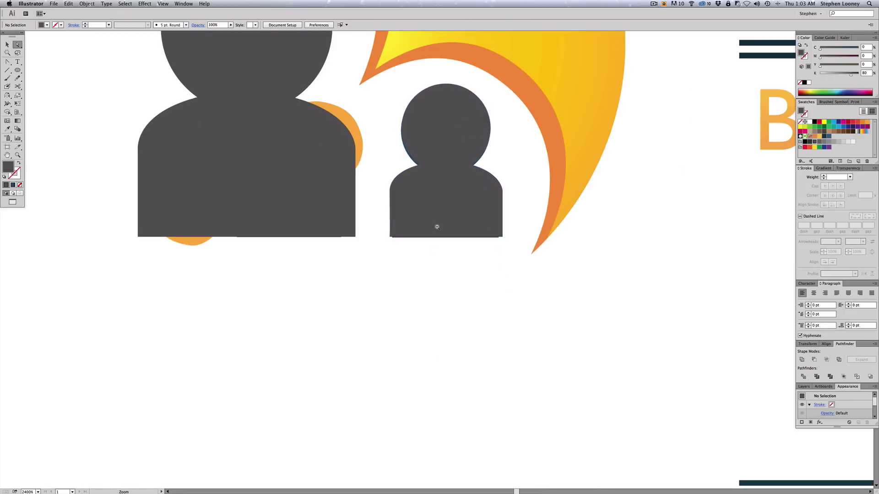
click(365, 222)
shift+click(435, 260)
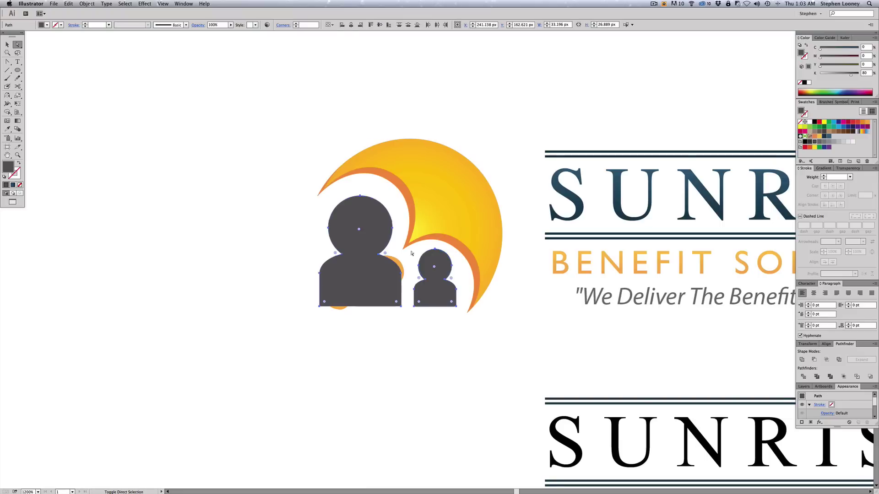
scroll(448, 239, down, 3)
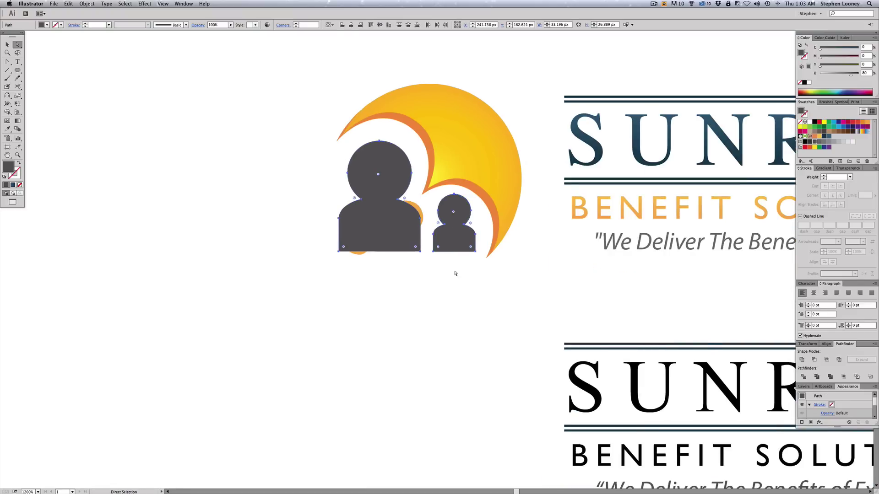
key(v)
click(450, 217)
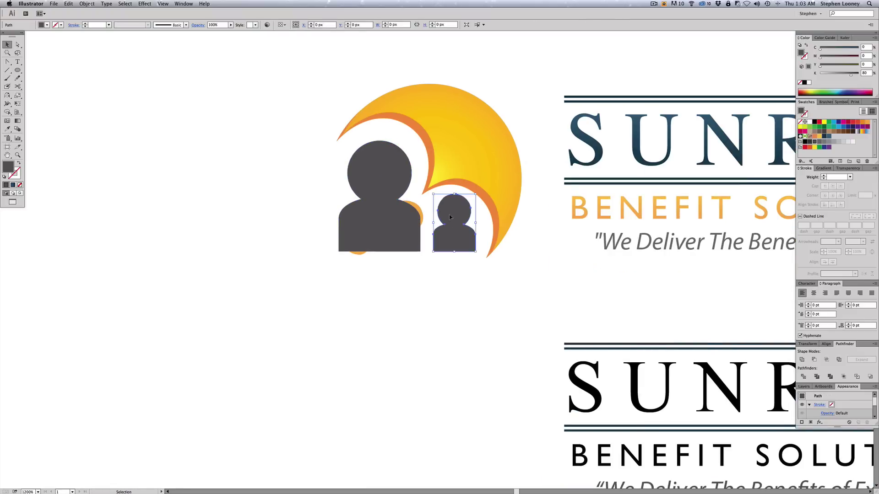
shift+click(383, 178)
drag(383, 177, 382, 373)
click(510, 340)
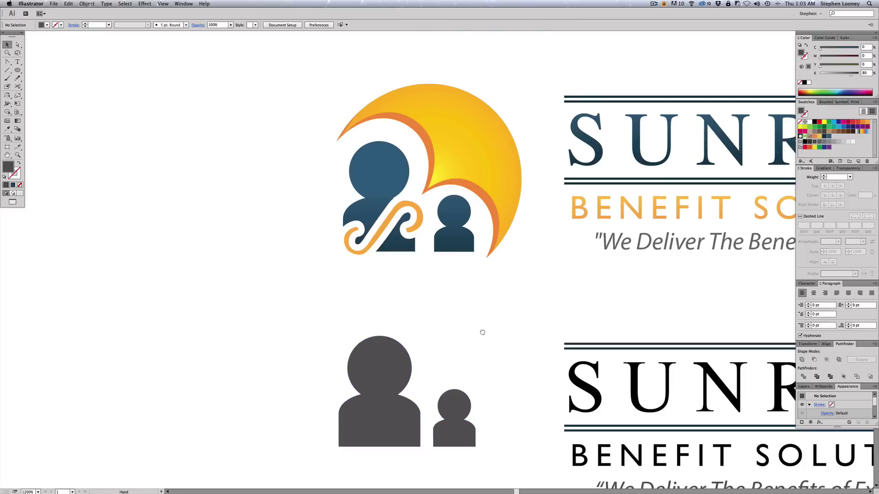
- Trace the centre line of the orange S-shaped ribbon with the Pen tool as an open path without fill
drag(483, 332, 448, 326)
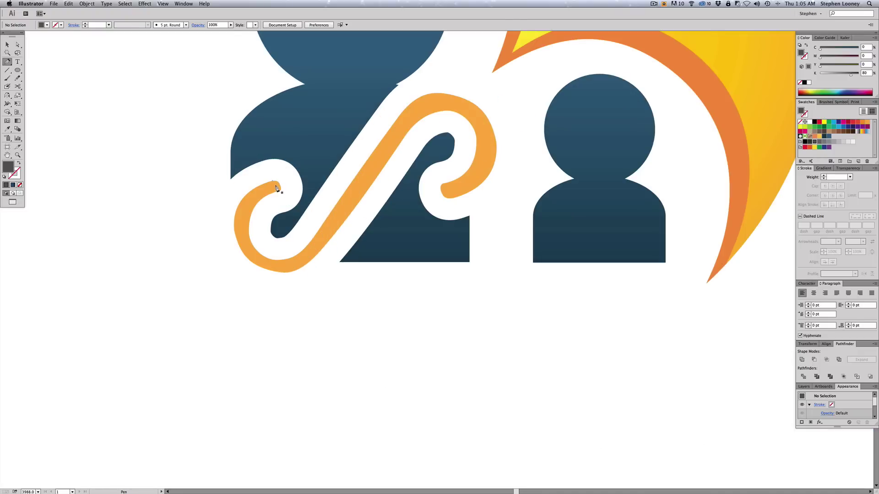
click(276, 185)
drag(242, 234, 248, 271)
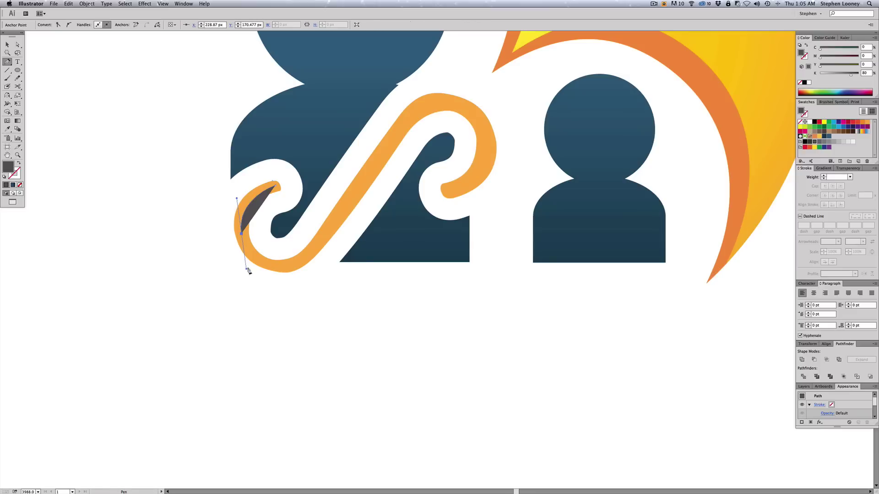
drag(309, 253, 324, 239)
click(410, 115)
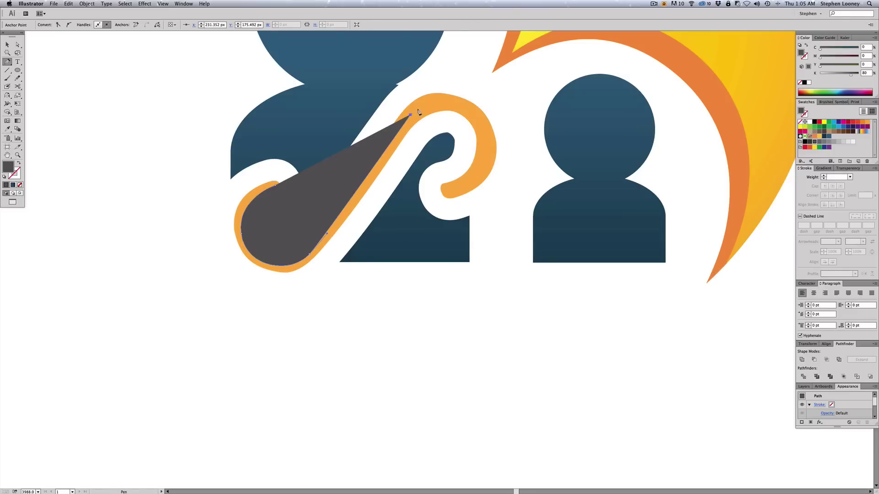
drag(467, 109, 491, 136)
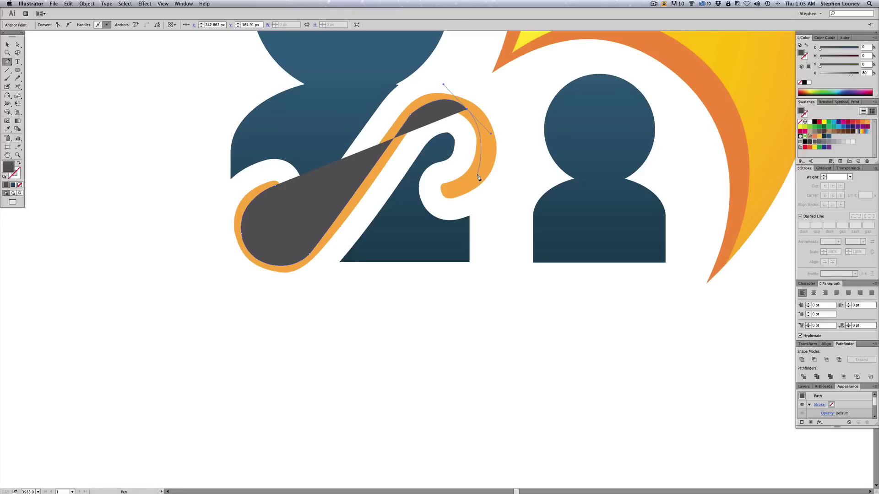
drag(478, 175, 465, 190)
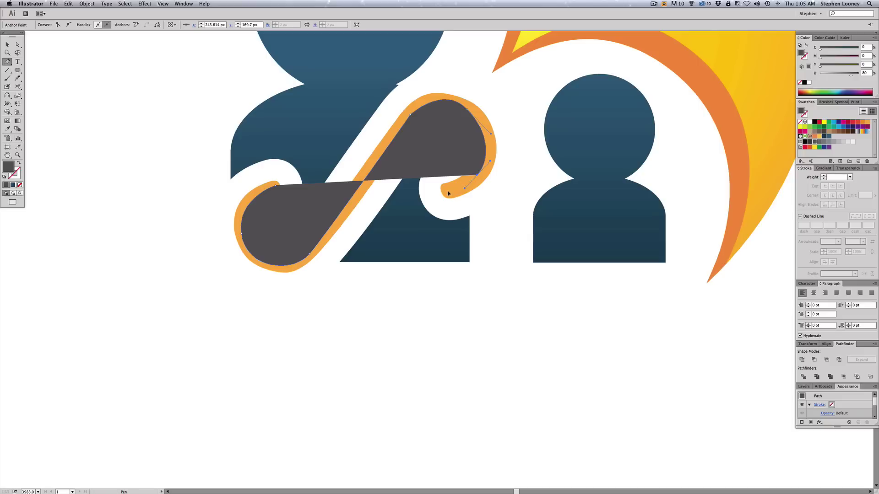
click(447, 192)
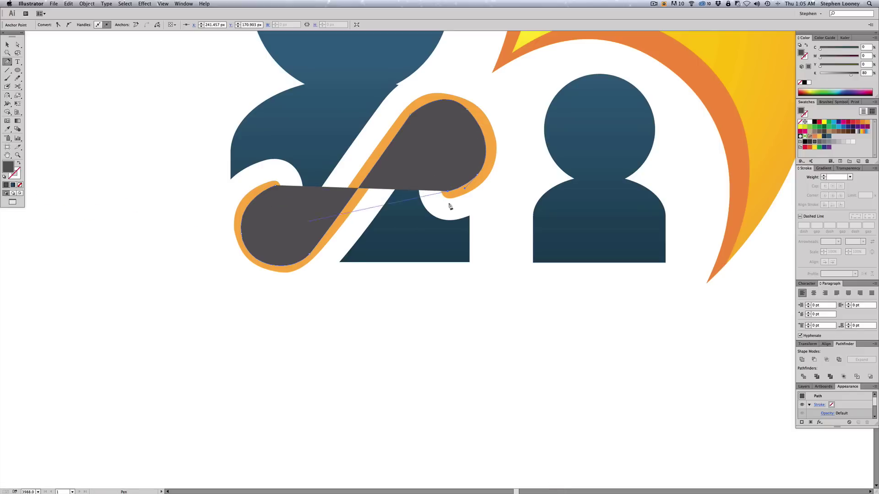
click(19, 184)
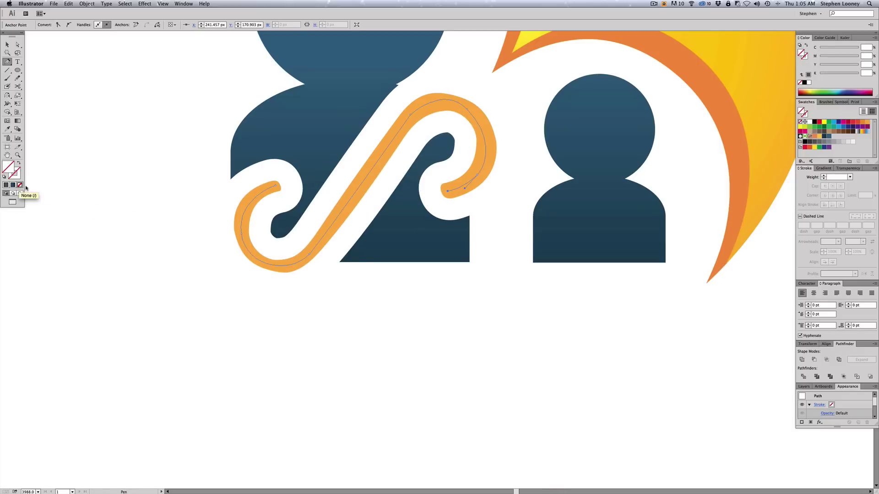
- Adjust the direction handles of the anchor point on the traced path's upper curve to follow the ribbon
key(a)
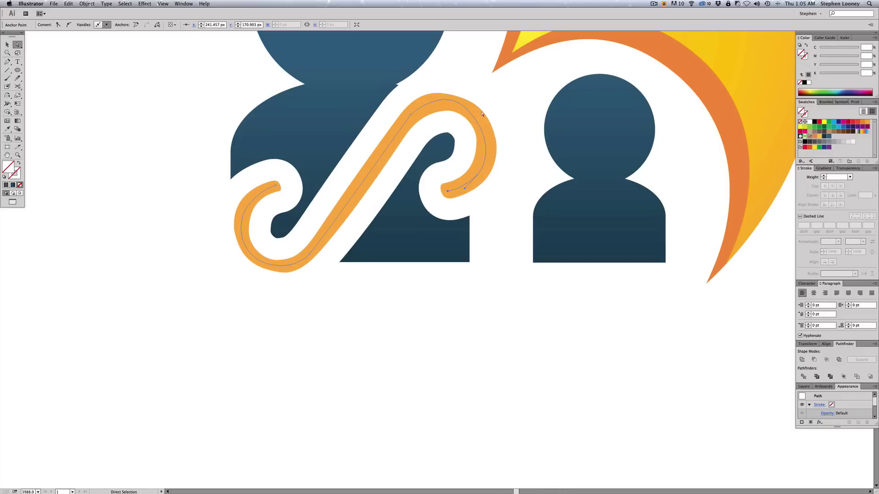
click(466, 110)
drag(492, 134, 467, 110)
- Give the traced path a 1 pt black stroke with round caps and round corner joins
click(7, 44)
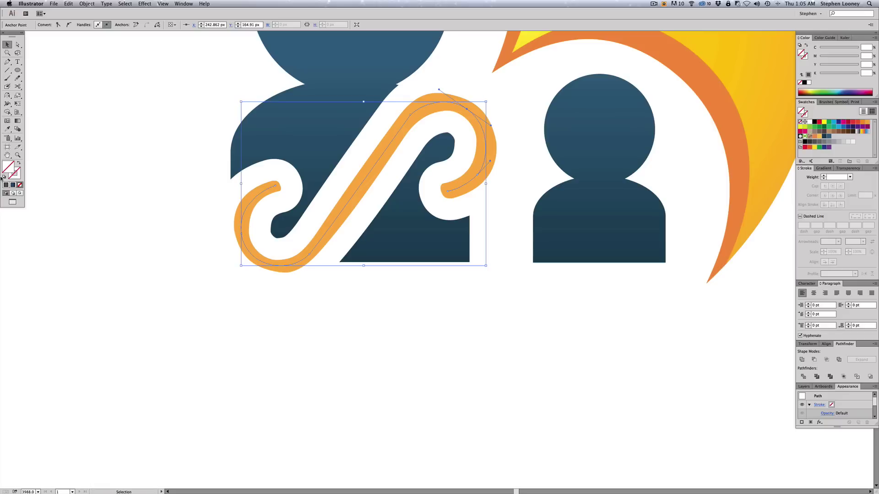
key(x)
click(814, 123)
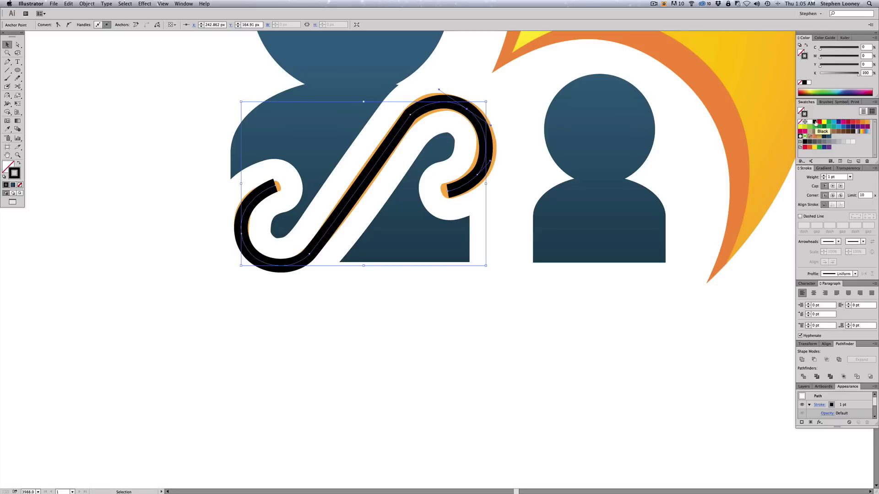
click(833, 195)
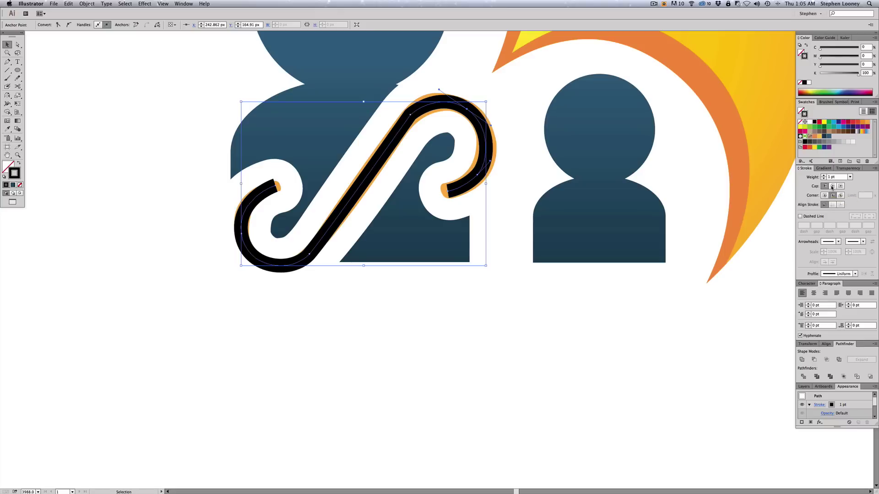
click(832, 187)
- Smooth the anchor point where the path's diagonal meets the upper curve using the Anchor Point tool
key(p)
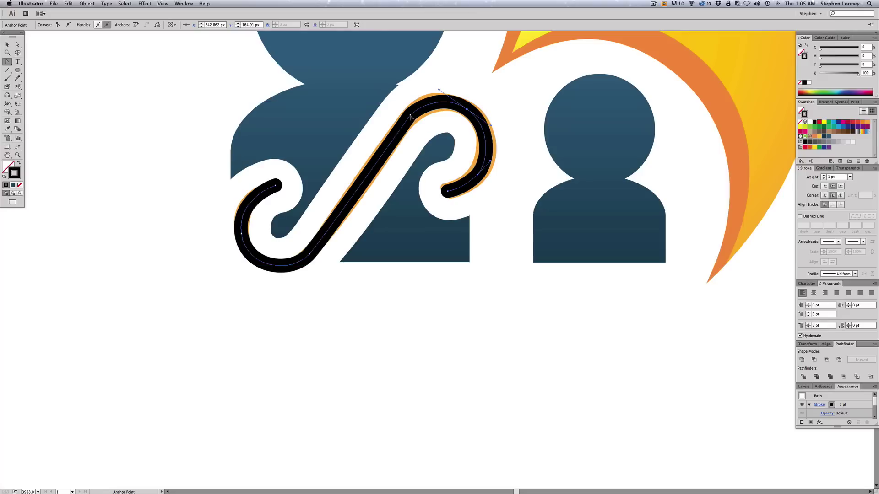
drag(411, 114, 416, 108)
click(7, 45)
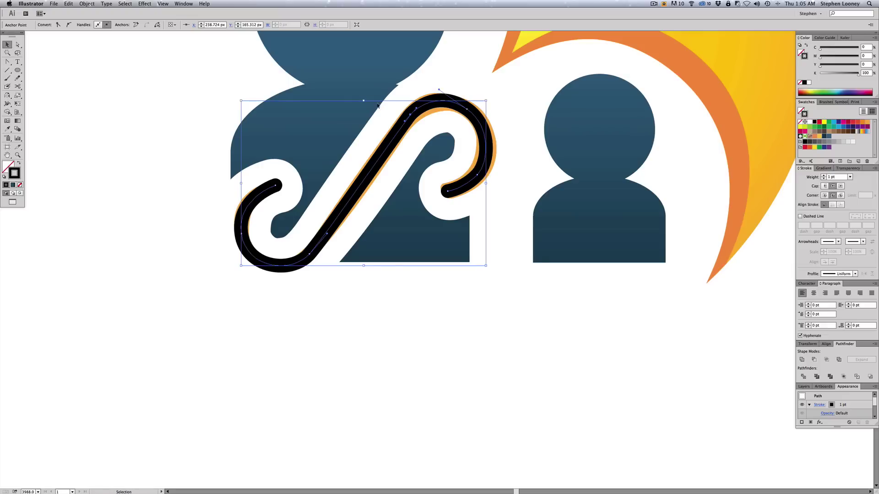
- Set the stroke weight of the traced S-shaped path to 1.5 pt
click(824, 176)
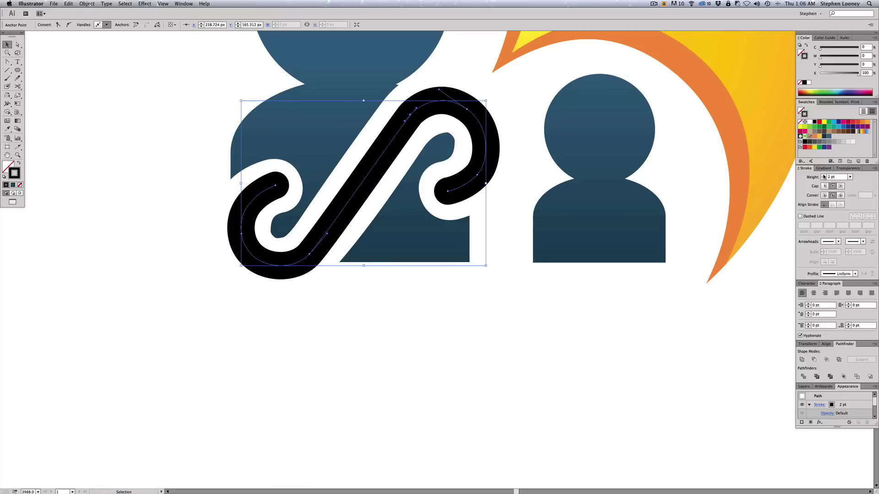
key(super+z)
click(850, 177)
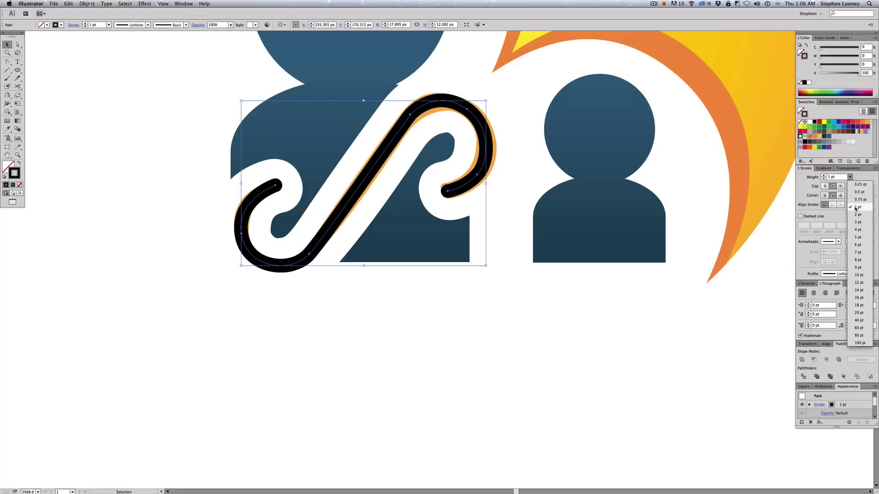
click(832, 179)
triple_click(838, 177)
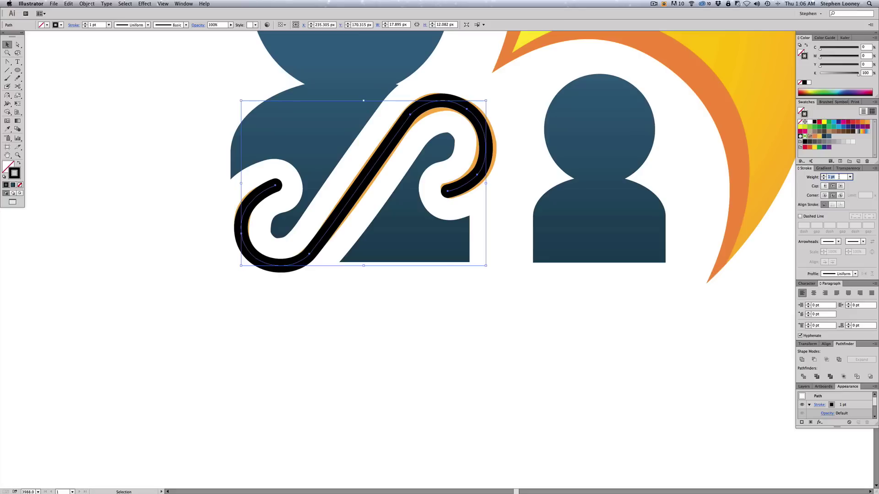
text(1.5)
key(Return)
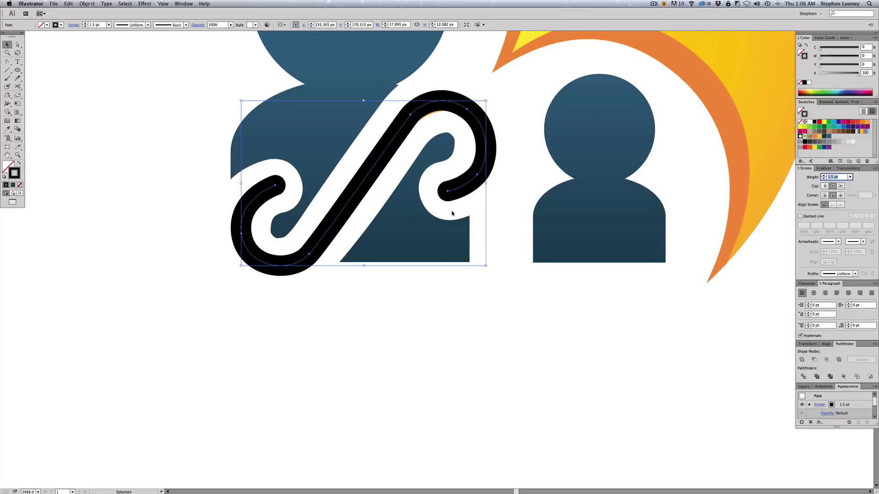
- Duplicate the S-shaped path straight down onto the body of the large grey figure
key(super+alt+space)
alt+super+click(489, 272)
alt+click(489, 272)
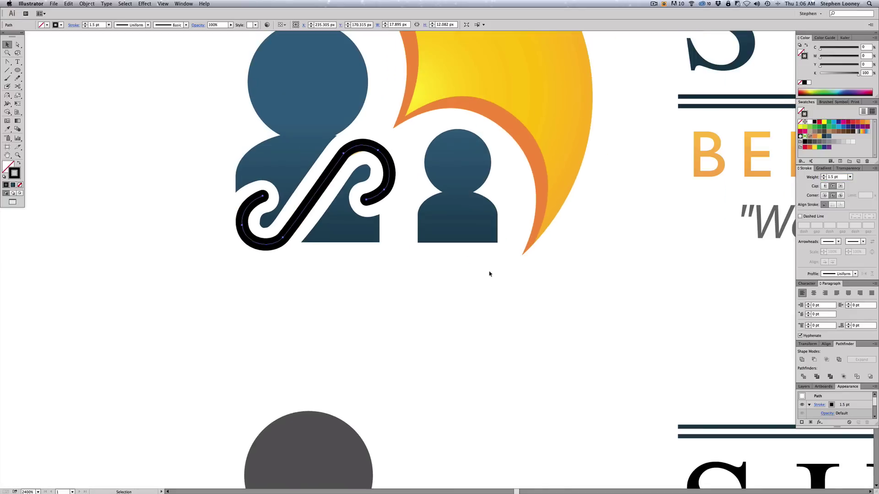
alt+click(427, 265)
drag(427, 264, 431, 180)
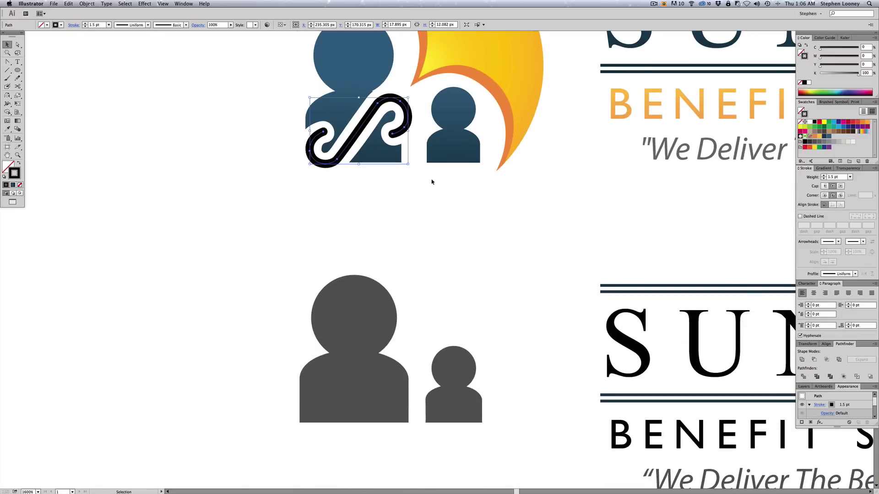
click(425, 202)
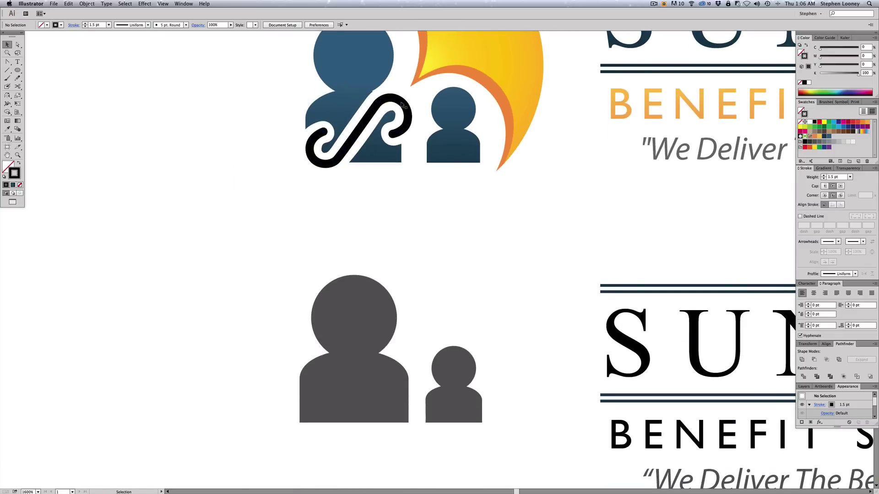
drag(402, 105, 393, 364)
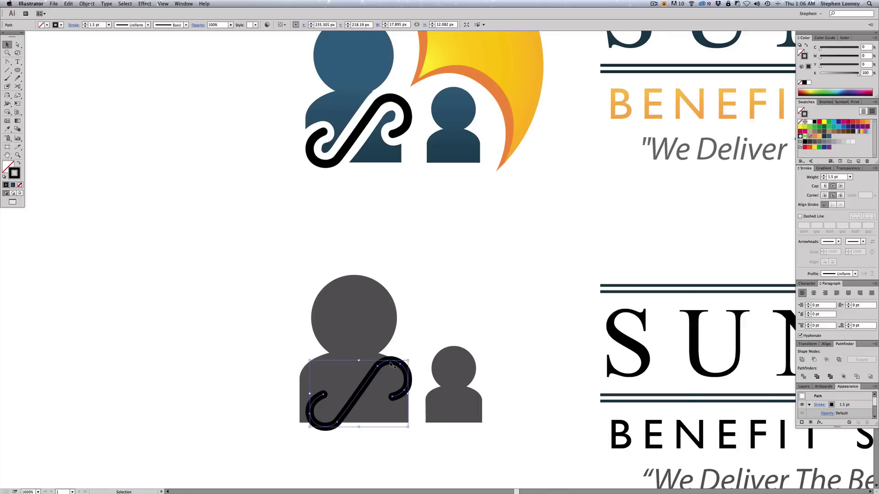
click(451, 313)
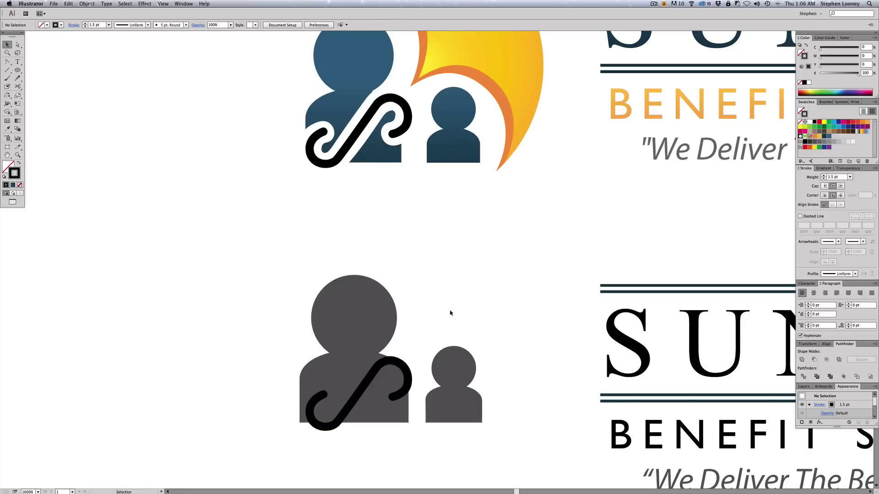
- Place a copy of the lower S path directly behind it, with a white stroke much heavier than the black one
key(super+z)
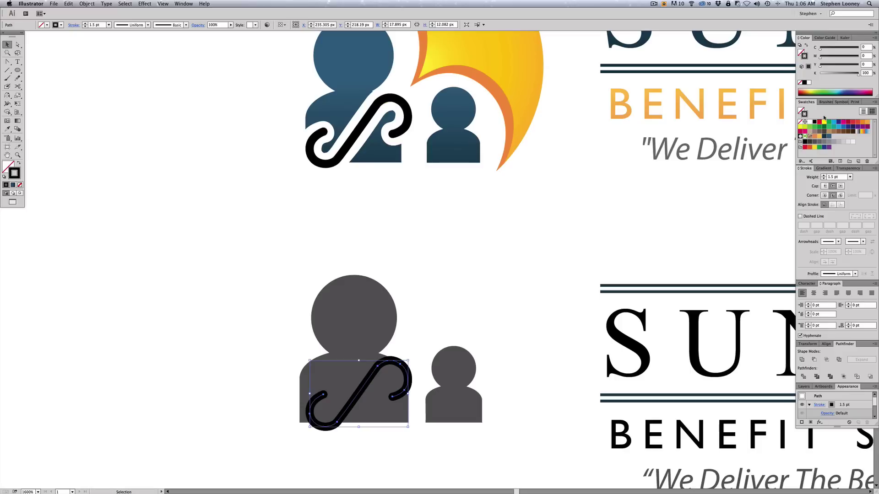
click(810, 123)
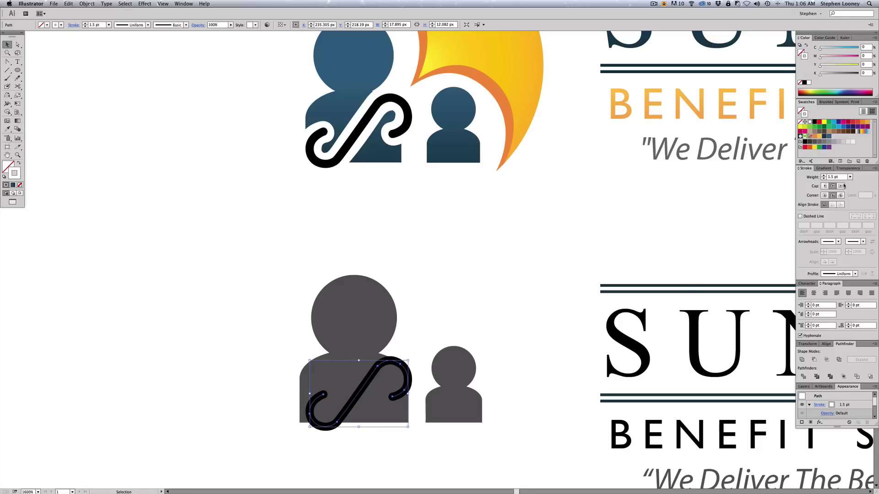
click(823, 176)
- Send the large and small grey figures to the back, behind both S paths
click(363, 298)
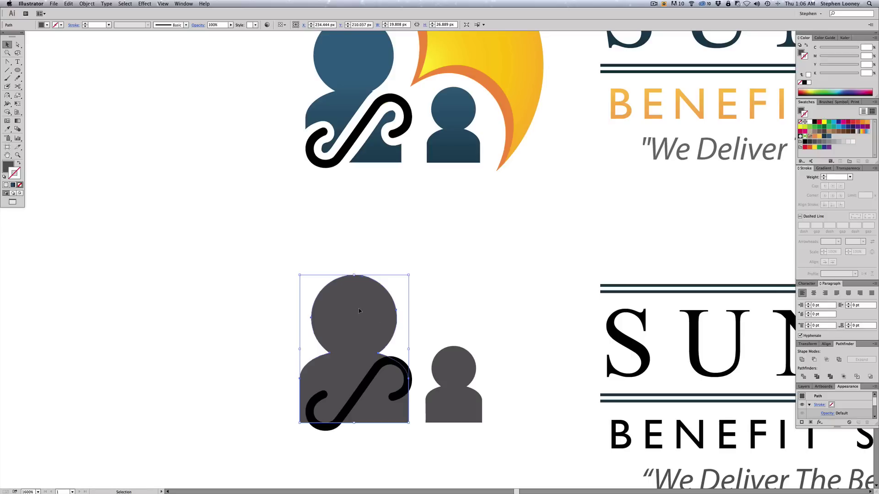
shift+click(457, 368)
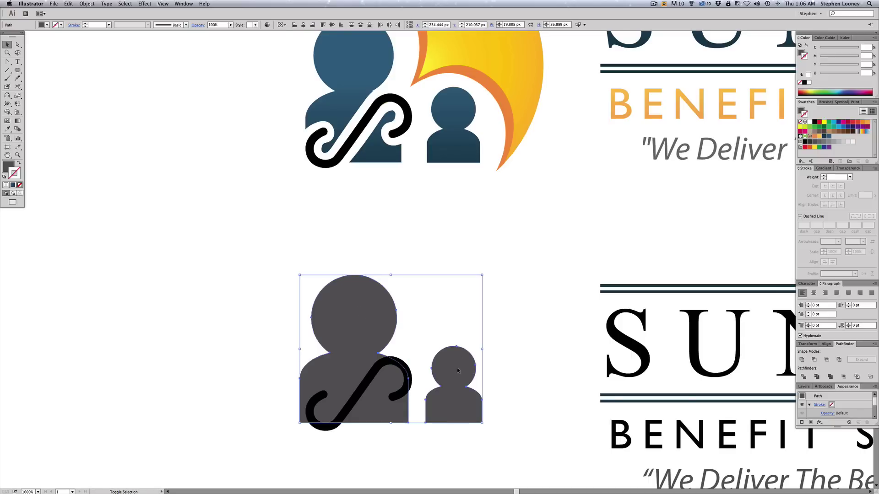
click(87, 4)
mouse_move(119, 19)
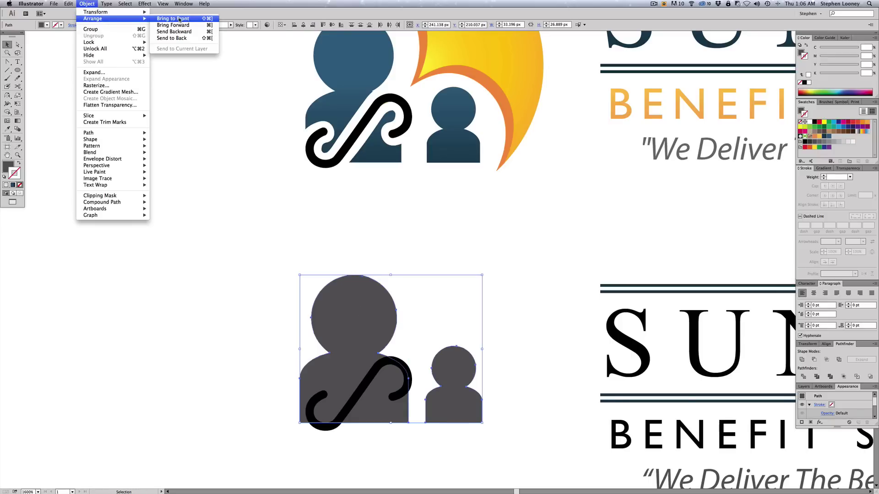
click(180, 38)
click(420, 364)
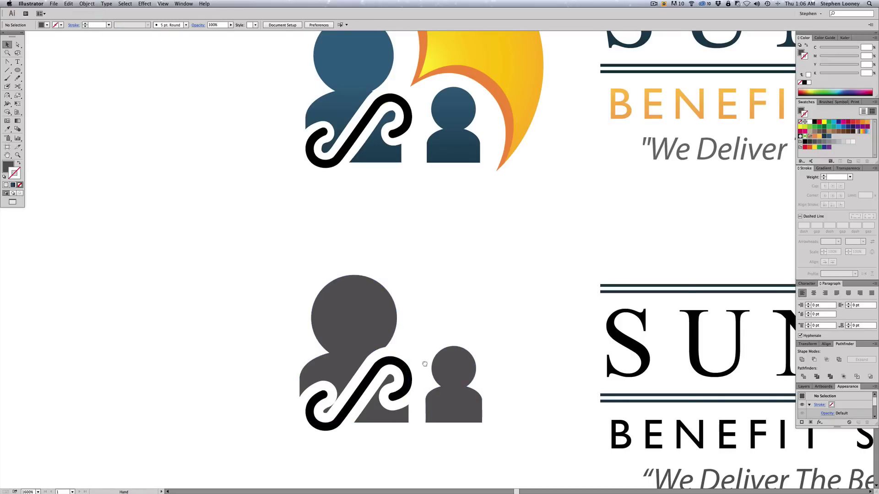
- Move the black S path off the large grey figure to inspect the white path beneath, and undo the move
scroll(394, 365, down, 1)
mouse_move(359, 364)
mouse_down()
mouse_move(444, 363)
mouse_move(382, 392)
mouse_move(355, 369)
mouse_up()
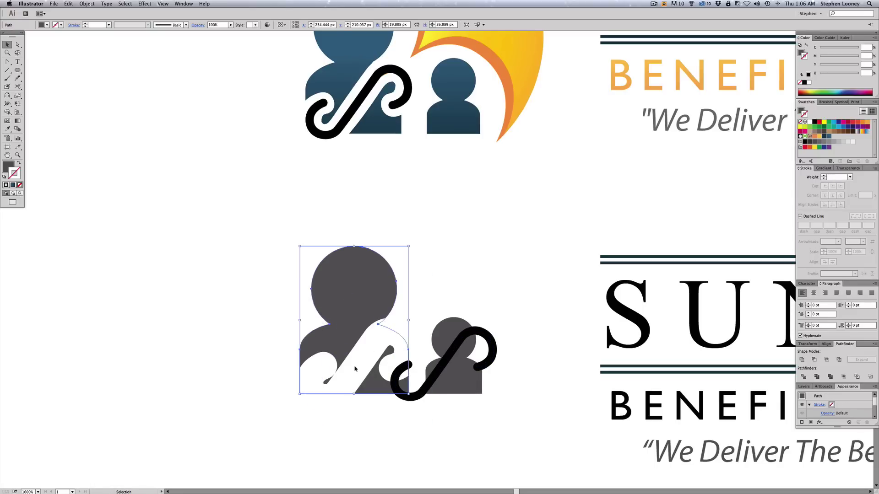
double_click(355, 373)
double_click(261, 364)
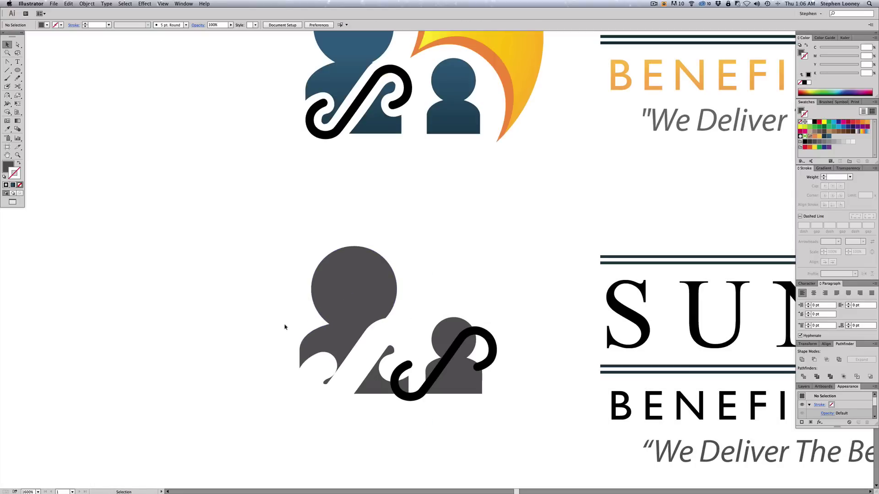
key(super+z)
click(502, 296)
drag(237, 265, 488, 351)
click(422, 281)
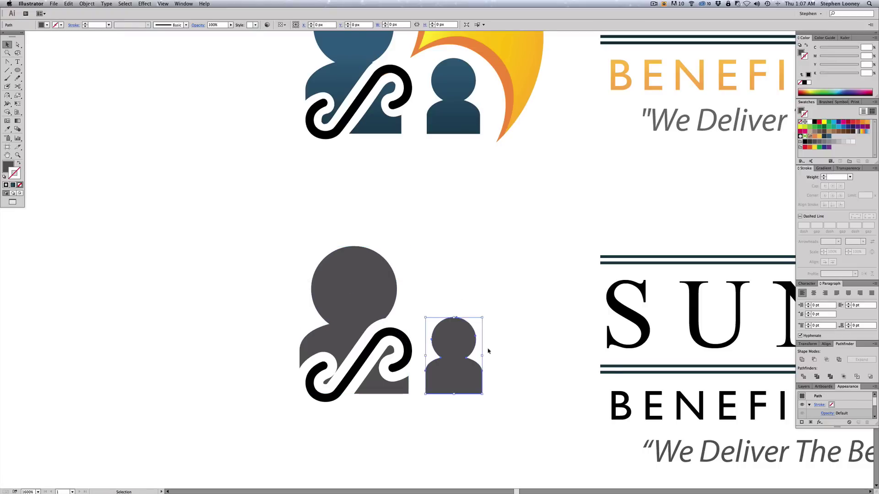
click(488, 351)
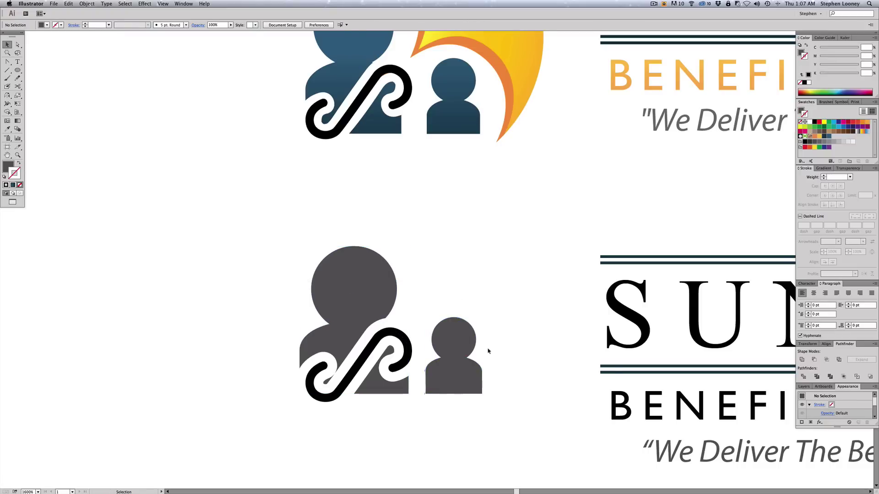
- Select the black and white S paths on the large grey figure and convert their strokes to outlines
click(376, 343)
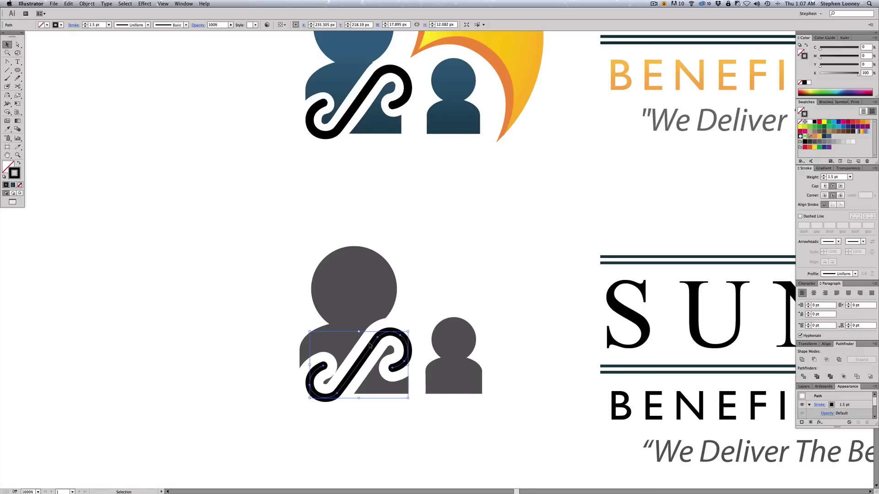
drag(463, 304, 364, 369)
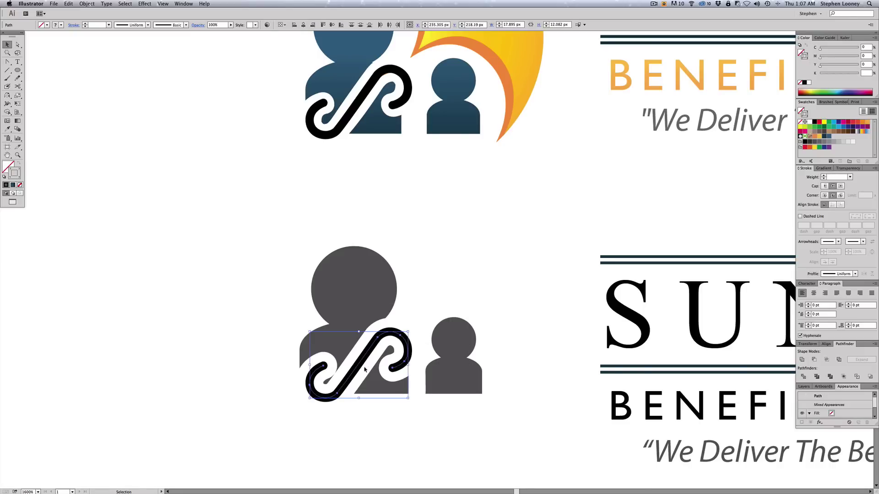
click(465, 284)
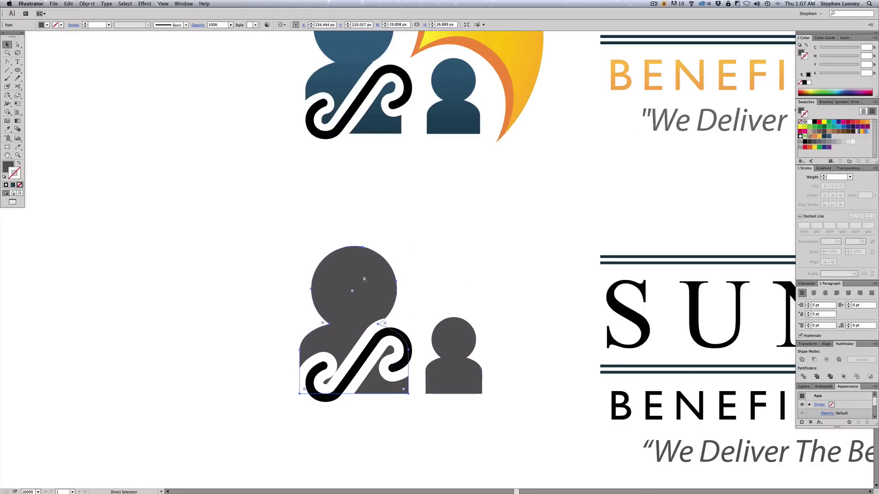
click(339, 385)
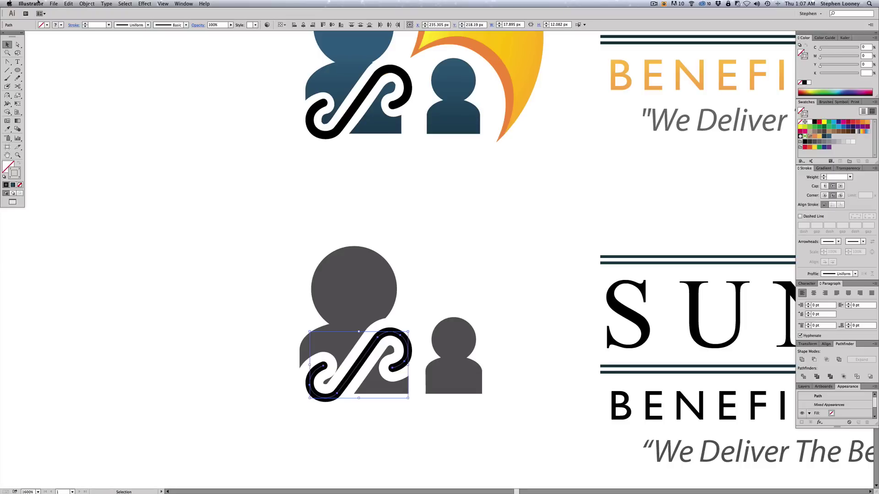
click(87, 4)
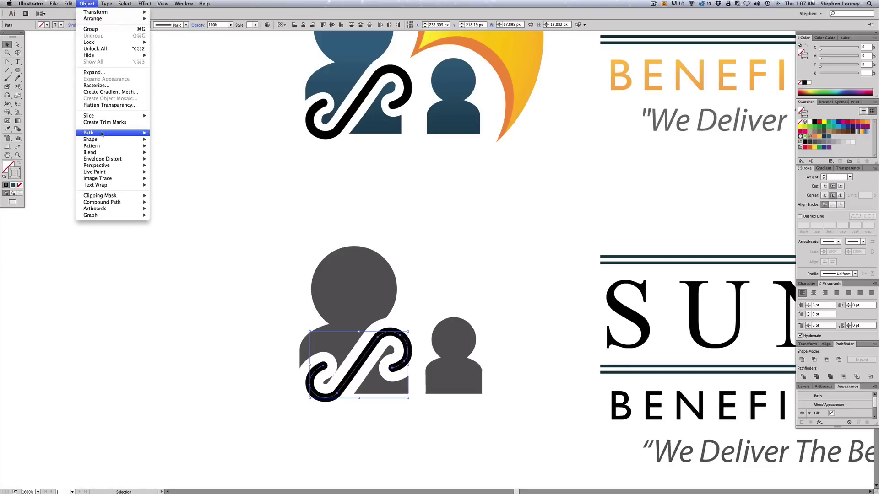
mouse_move(102, 134)
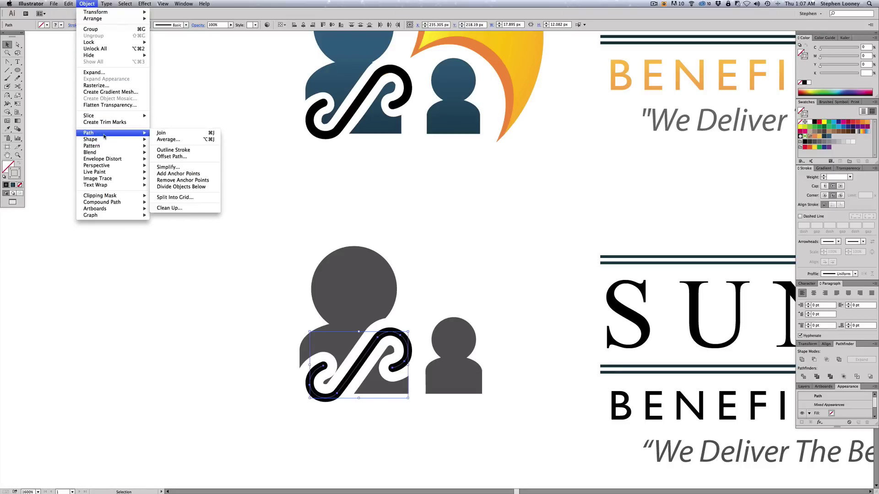
click(173, 150)
click(424, 341)
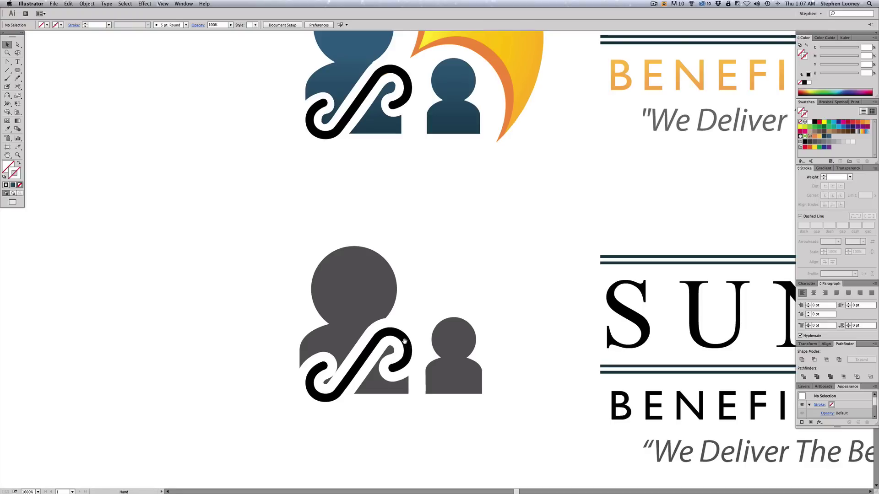
- Inspect the outlined shapes by moving the large grey figure and the black S aside, undoing each move
drag(405, 345, 386, 334)
key(super+z)
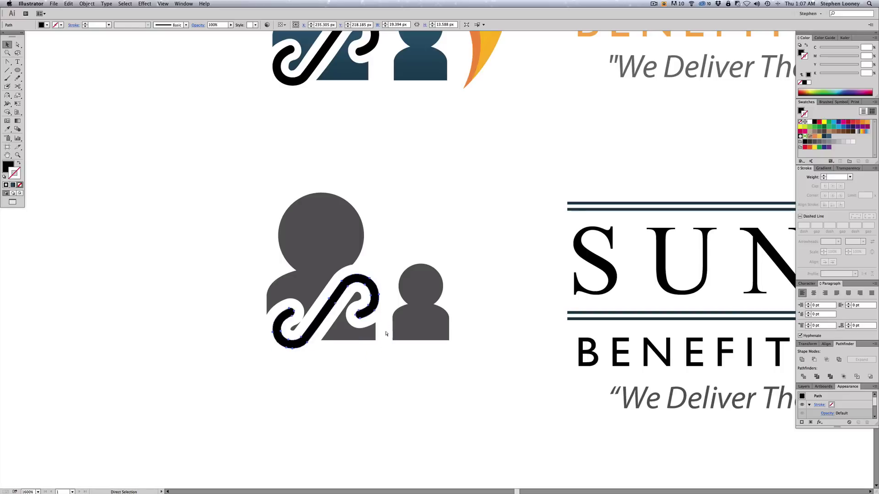
click(366, 274)
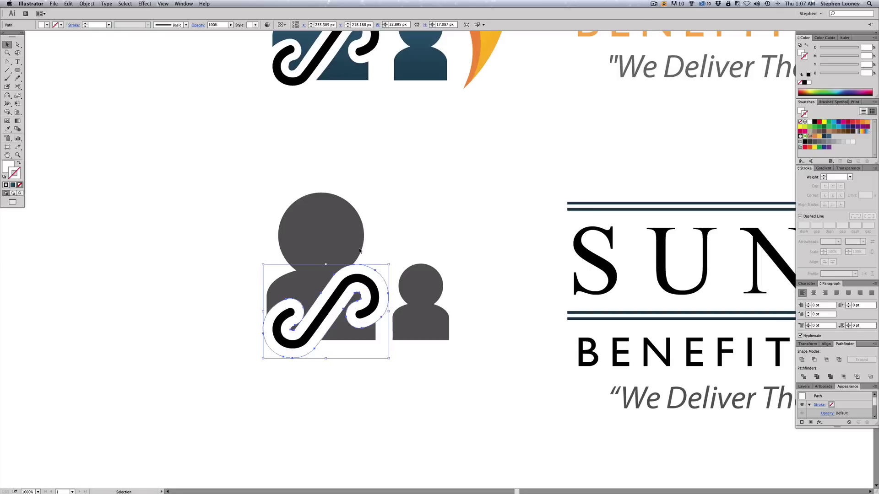
click(347, 233)
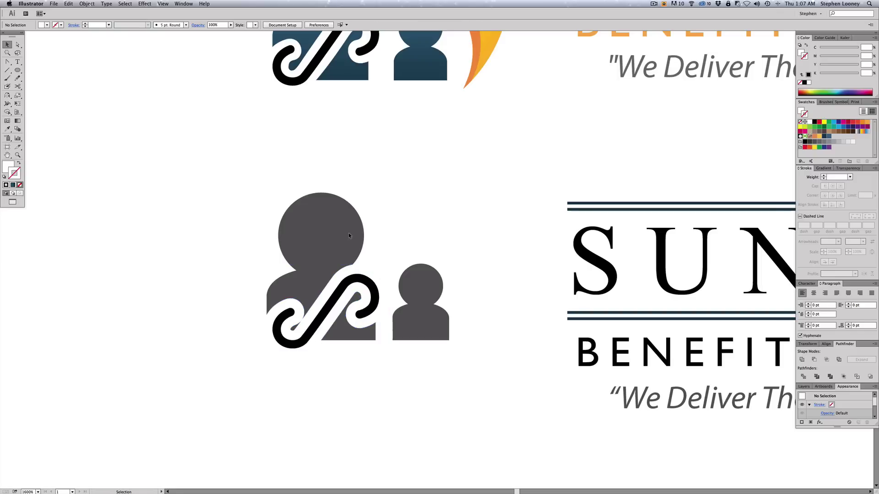
drag(338, 233, 194, 234)
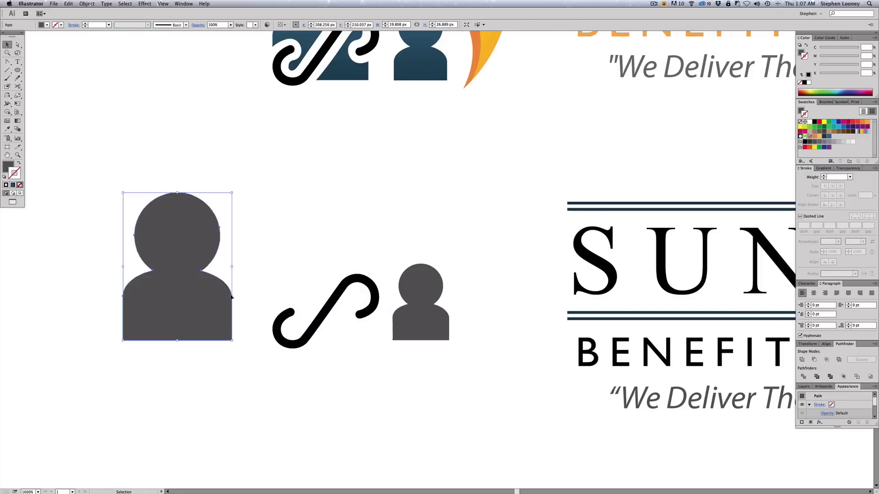
key(cmd+z)
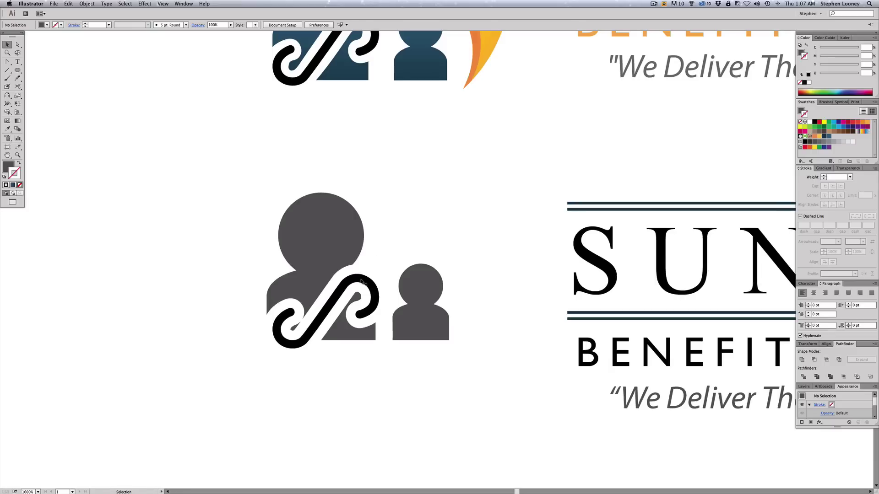
drag(361, 282, 373, 320)
key(cmd+z)
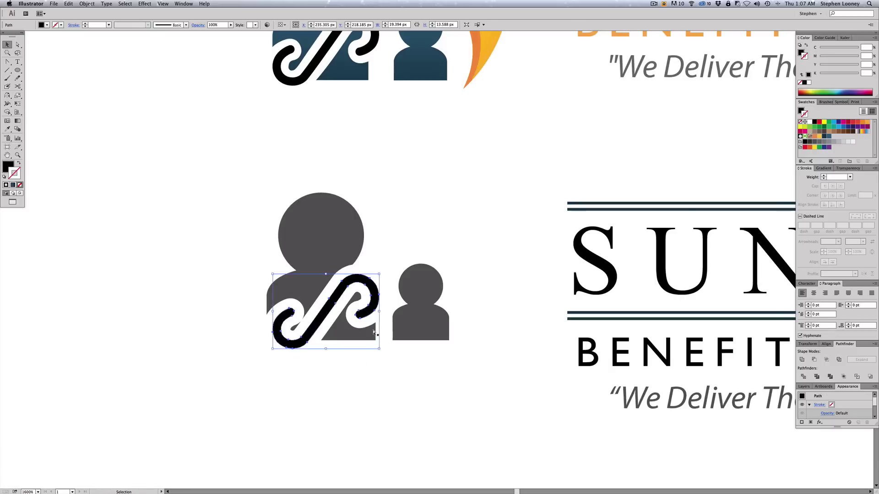
key(cmd+shift+a)
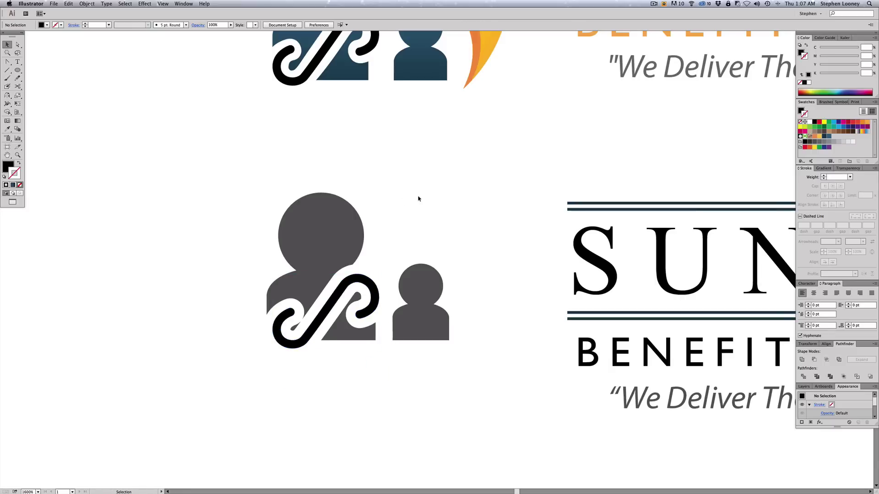
- Subtract the outlined white S shape from the large grey figure with Minus Front, leaving the black S out of the selection
drag(236, 229, 341, 334)
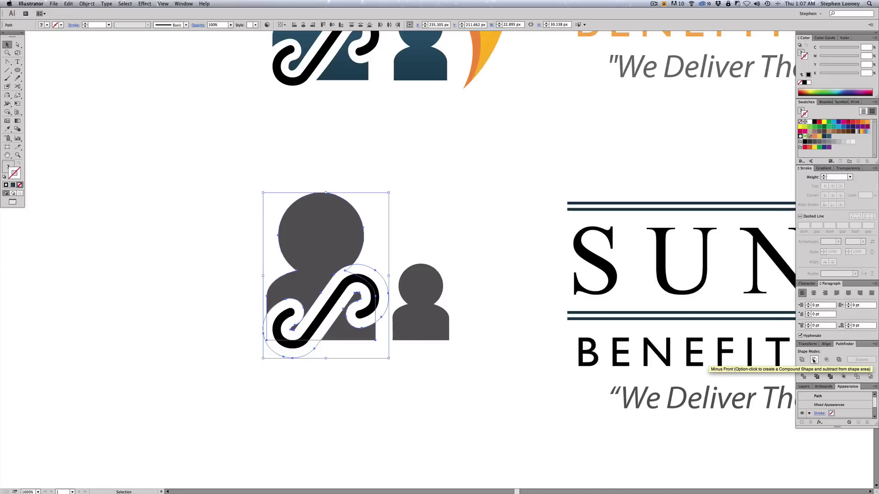
click(814, 361)
click(486, 217)
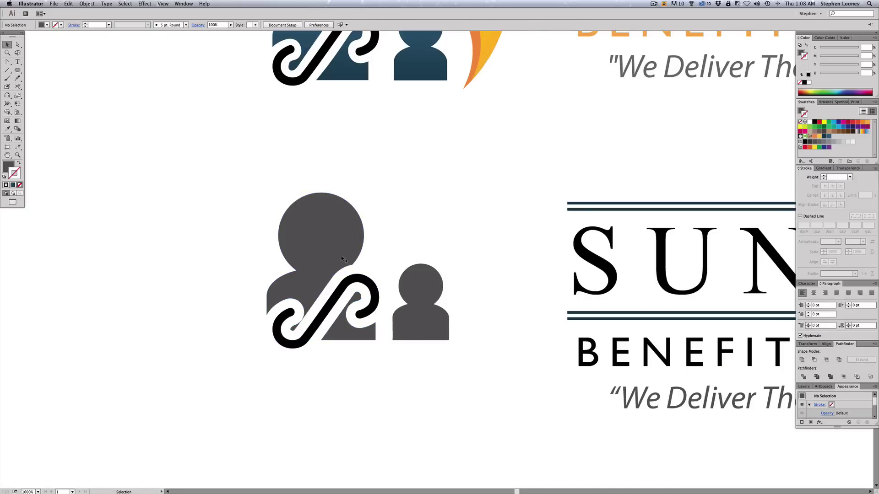
- Move the two cut pieces of the large grey figure apart to inspect them, and undo both moves
key(a)
drag(336, 239, 227, 239)
drag(339, 328, 345, 402)
key(v)
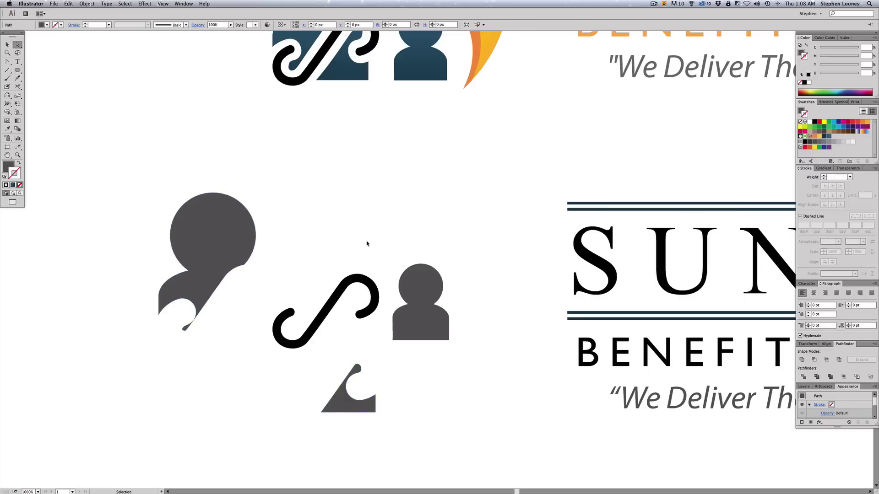
key(ctrl+z)
key(ctrl+z)
click(366, 244)
- Move the black S and the large grey figure aside in turn to check the cut-out gap, returning each to its place
key(a)
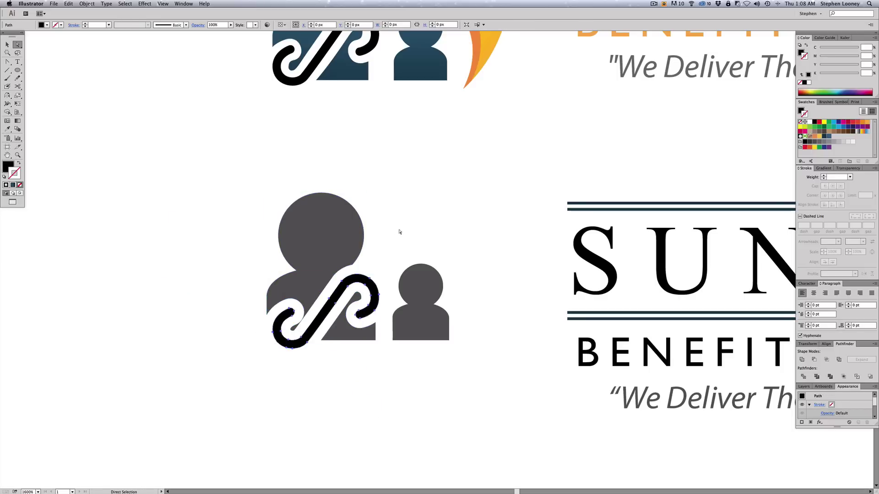
key(v)
drag(339, 293, 357, 359)
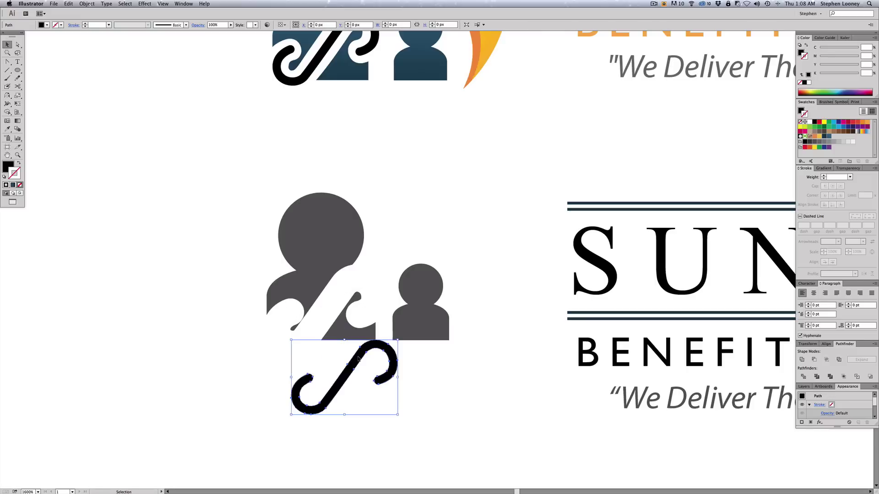
key(super+z)
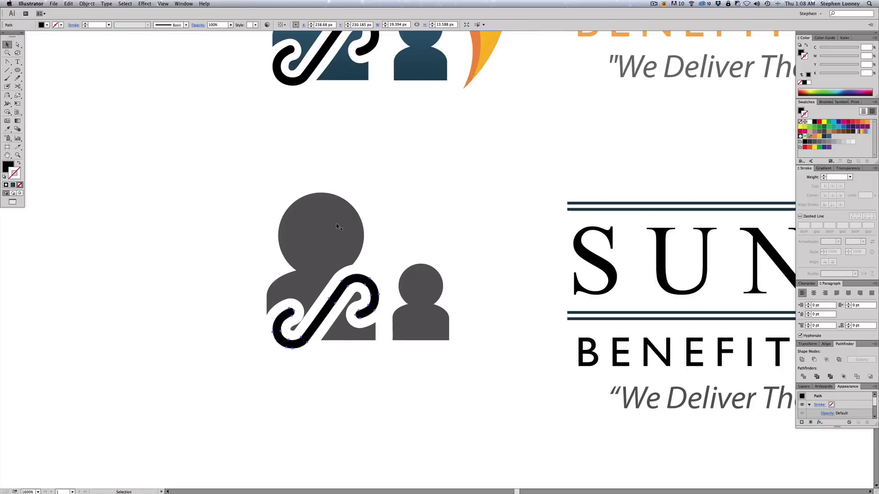
drag(338, 228, 229, 202)
drag(167, 318, 274, 342)
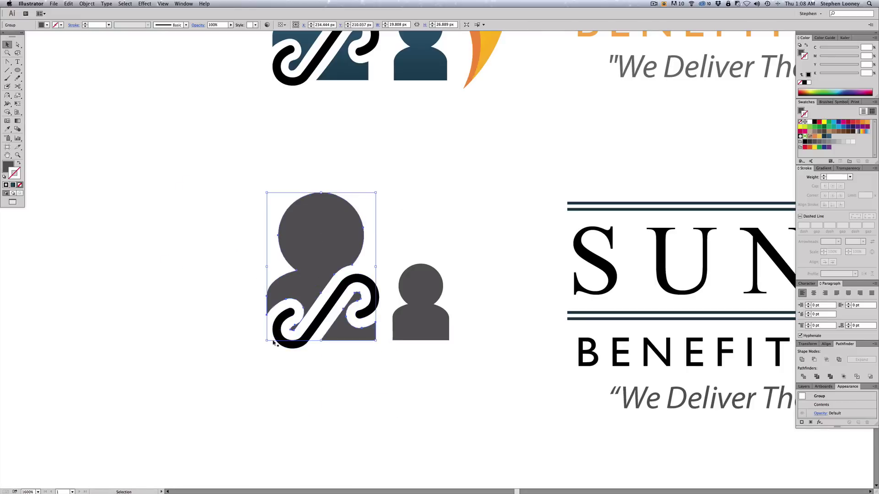
click(401, 251)
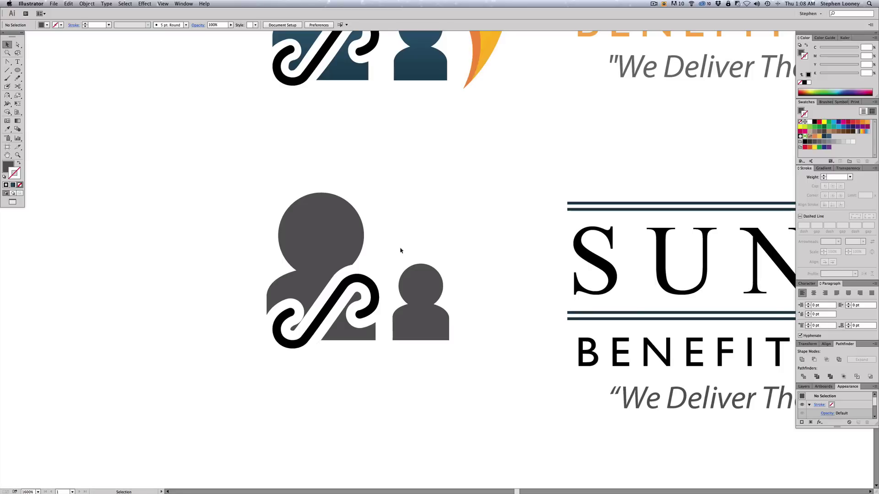
- Draw an ellipse about 46 by 48 px over the original yellow sun and remove its fill
drag(414, 225, 410, 255)
drag(420, 213, 419, 299)
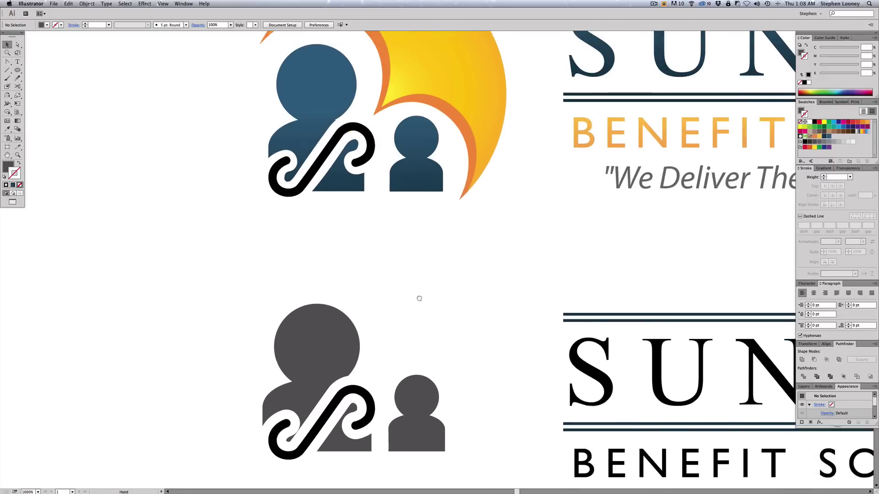
scroll(419, 298, up, 5)
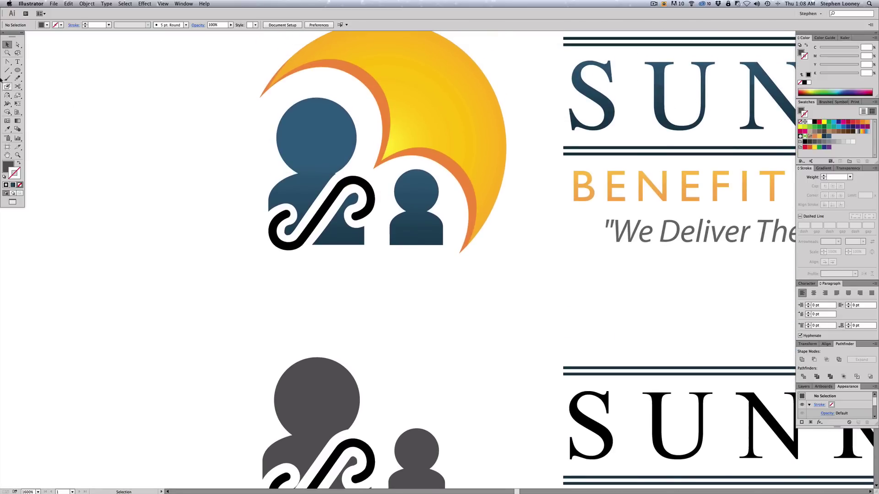
click(19, 70)
key(super+minus)
drag(461, 270, 450, 244)
mouse_move(274, 110)
mouse_down()
mouse_move(350, 199)
mouse_move(451, 289)
mouse_move(451, 312)
mouse_move(453, 302)
mouse_up()
key(v)
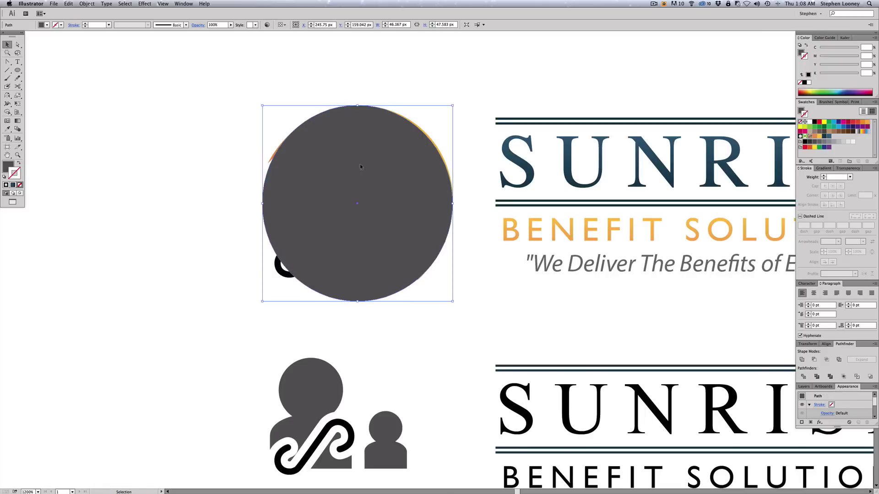
drag(360, 164, 134, 163)
key(super+z)
click(20, 185)
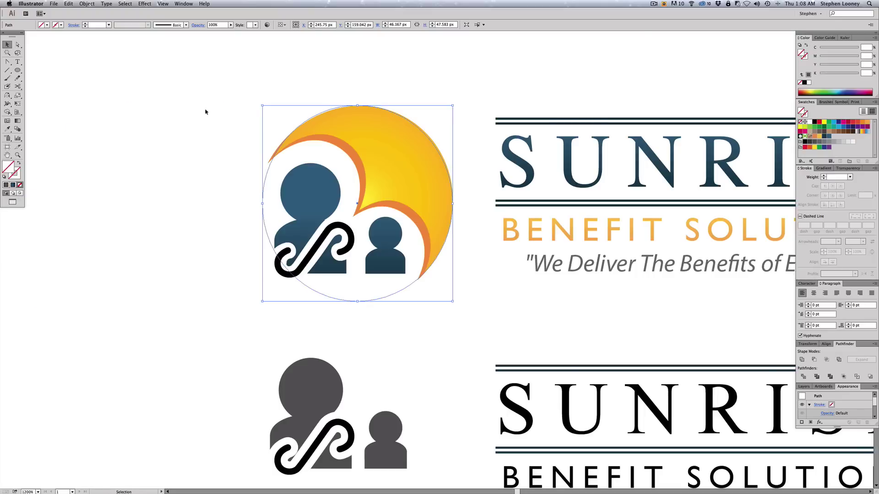
- Draw a second unfilled ellipse, about 25 by 26 px, rotated and fitted to the orange arc above the large blue figure
click(17, 70)
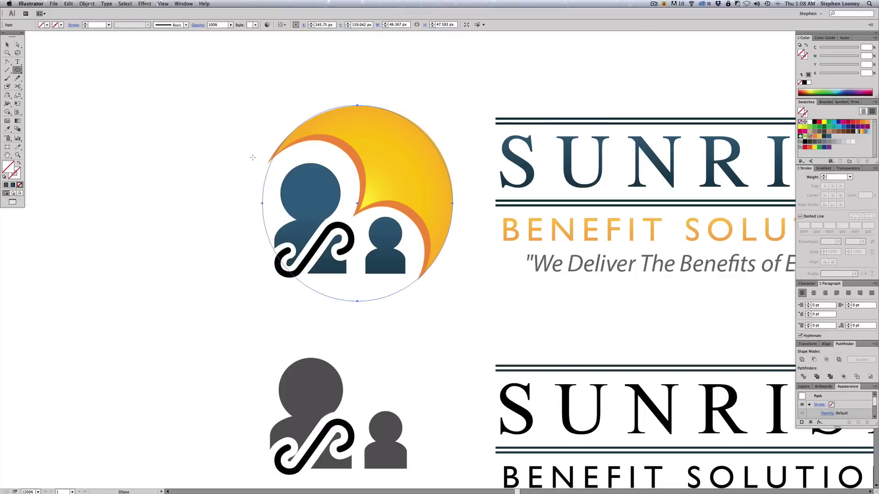
drag(258, 149, 386, 182)
key(e)
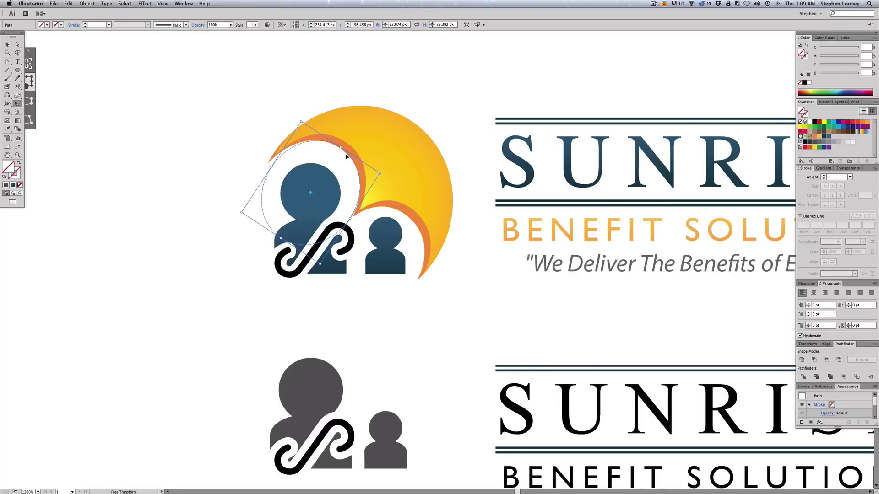
drag(346, 156, 351, 151)
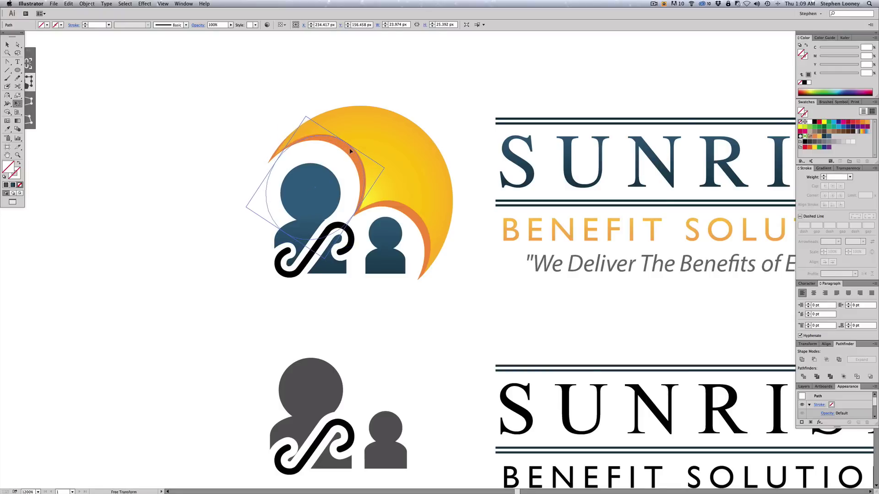
drag(353, 214, 363, 207)
drag(276, 162, 273, 160)
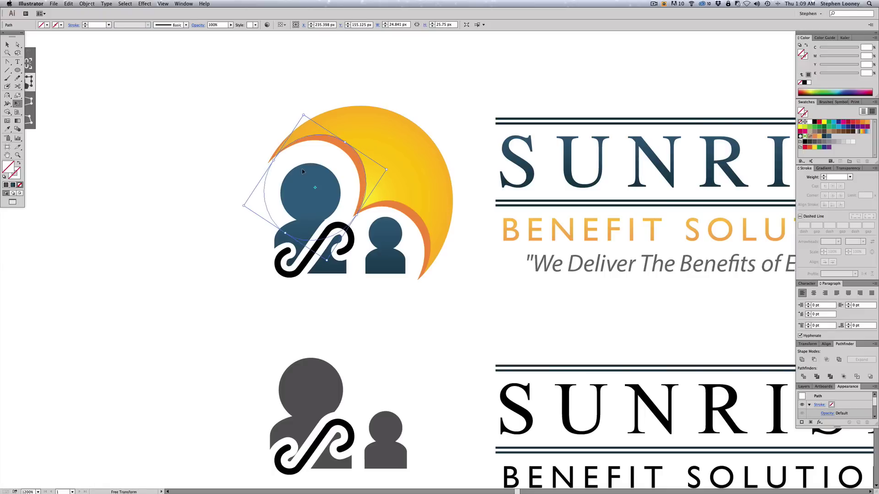
- Copy the ellipse onto the arc above the small blue figure, fit it to about 23 by 25 px, and fill it with cyan
drag(306, 167, 376, 237)
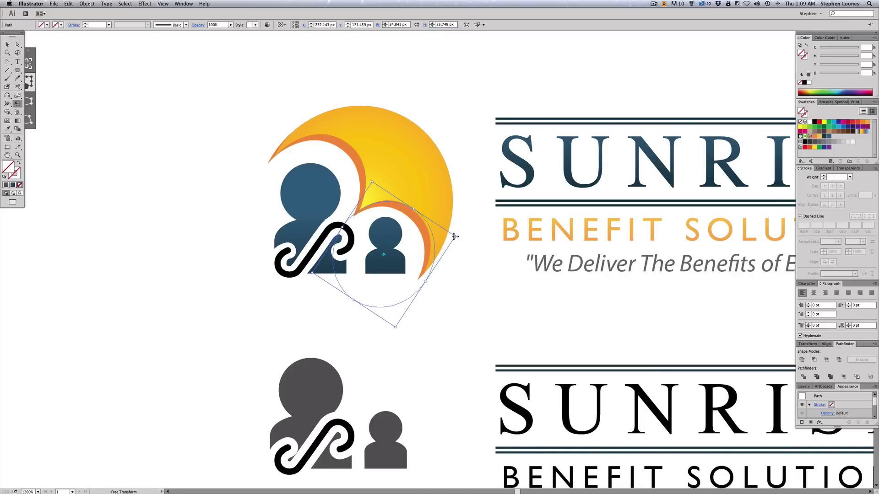
drag(455, 237, 419, 276)
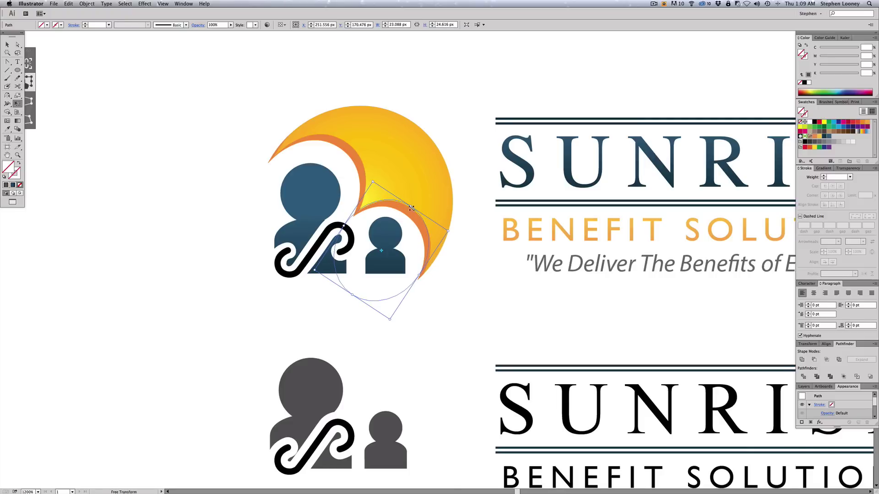
drag(410, 207, 410, 207)
drag(419, 276, 420, 278)
click(7, 44)
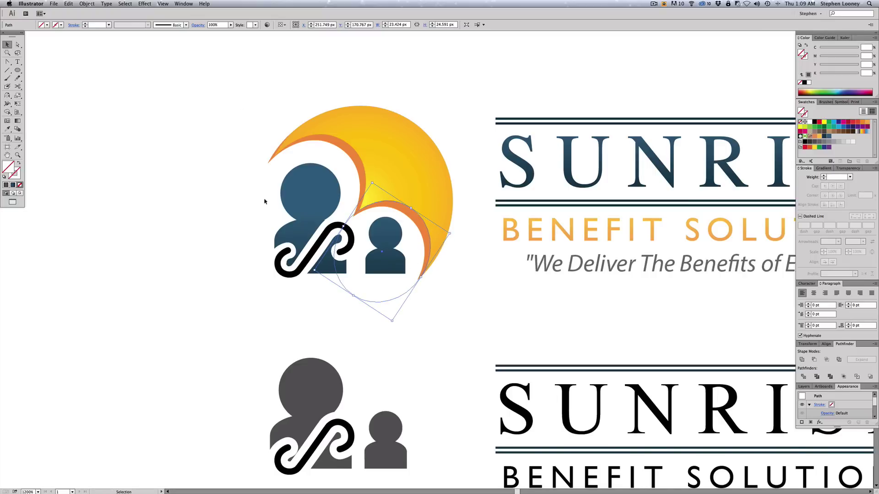
click(834, 122)
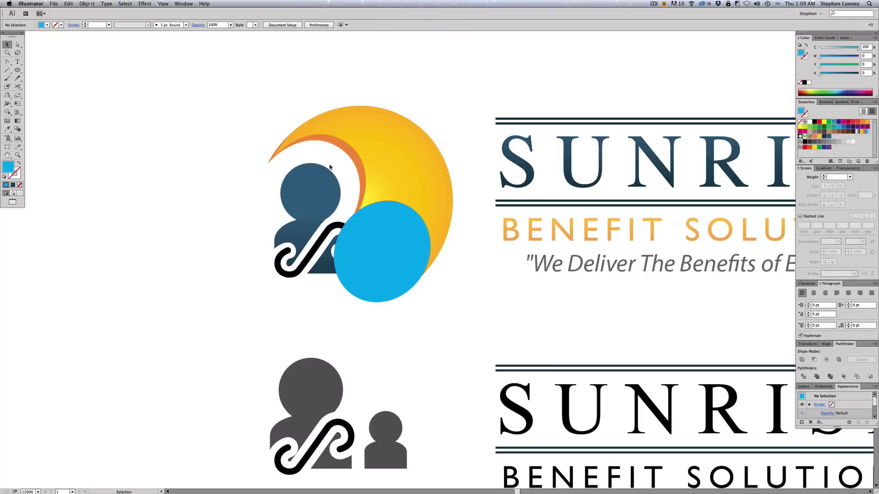
click(266, 173)
click(363, 92)
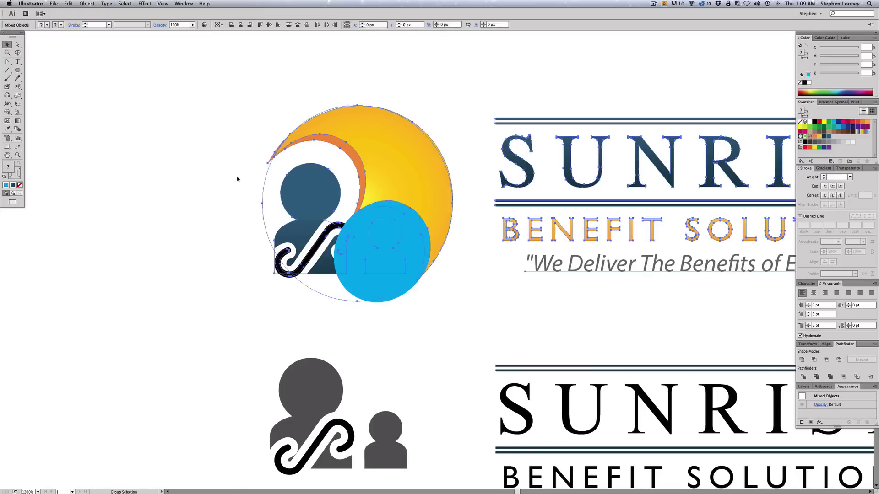
click(275, 165)
click(357, 219)
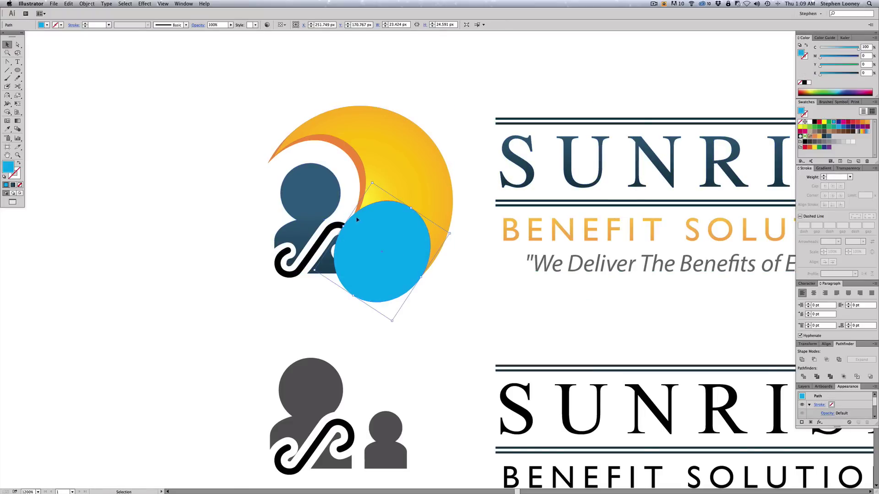
key(super+a)
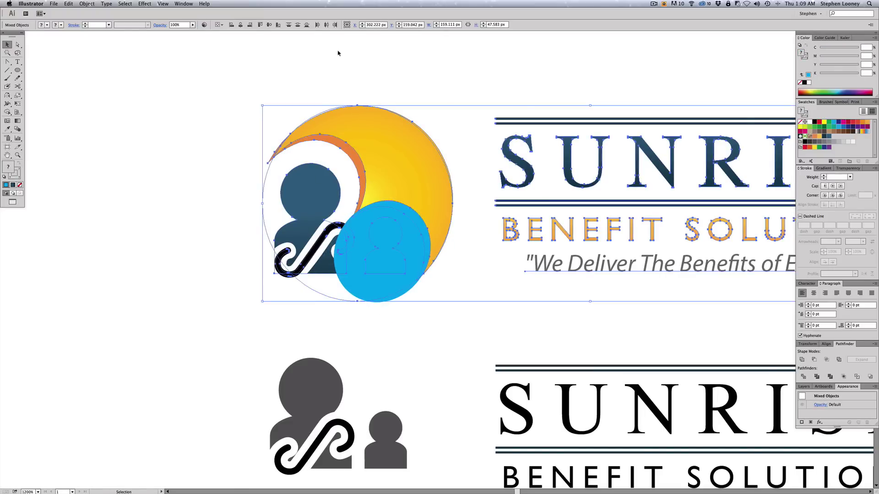
click(338, 53)
click(401, 229)
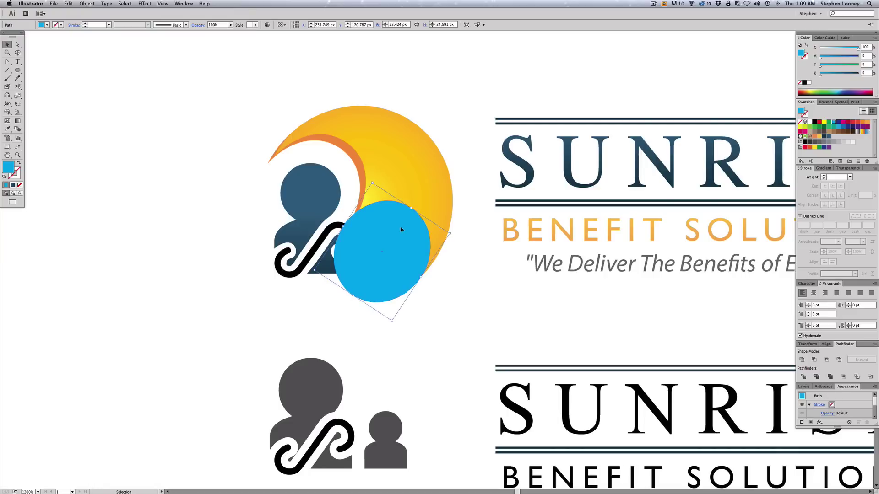
click(453, 90)
key(a)
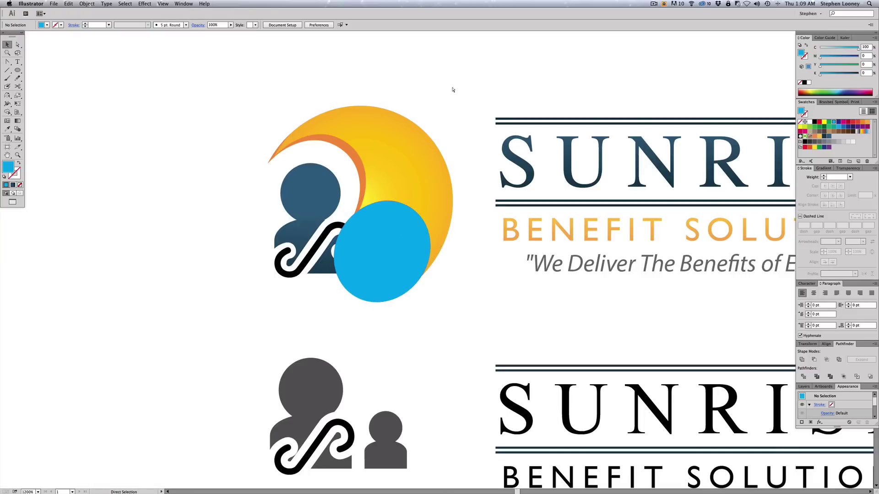
key(super+a)
key(super+z)
key(super+z)
key(super+z)
key(super+z)
key(super+z)
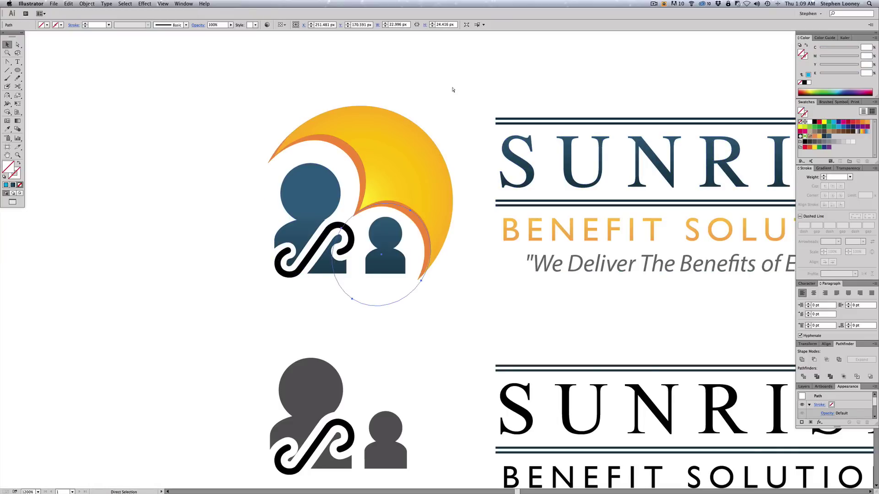
key(super+z)
key(super+z)
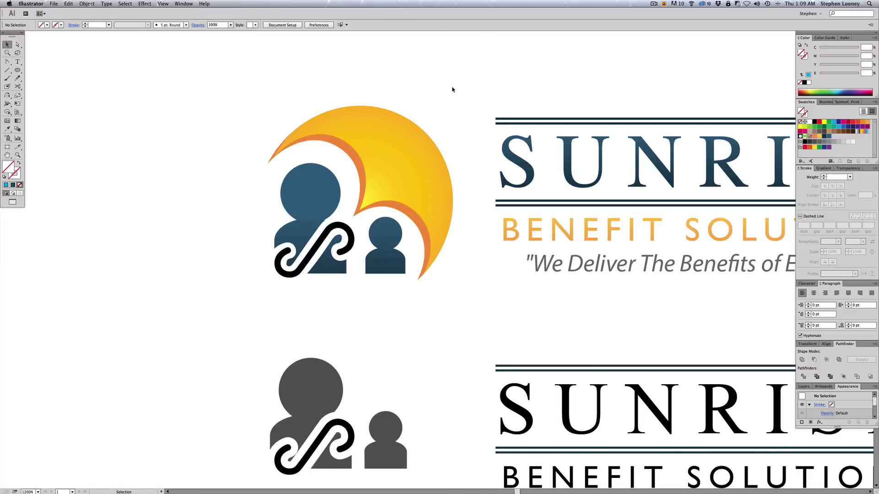
- Fill the unfilled ellipse over the large blue figure with cyan and unite it with the smaller cyan ellipse
click(279, 173)
click(261, 186)
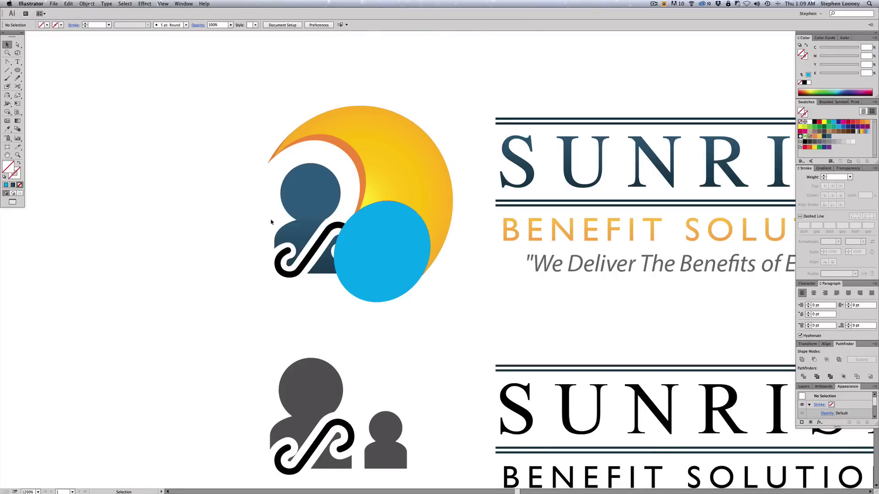
click(273, 222)
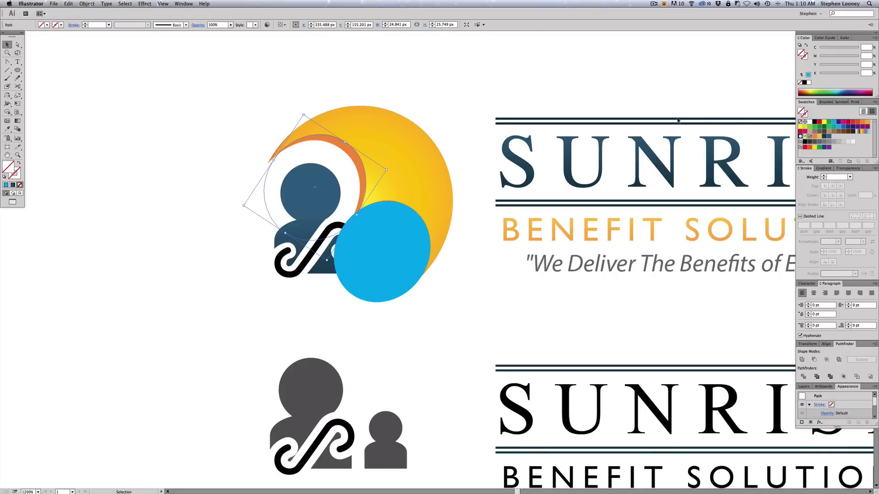
click(836, 123)
shift+click(393, 242)
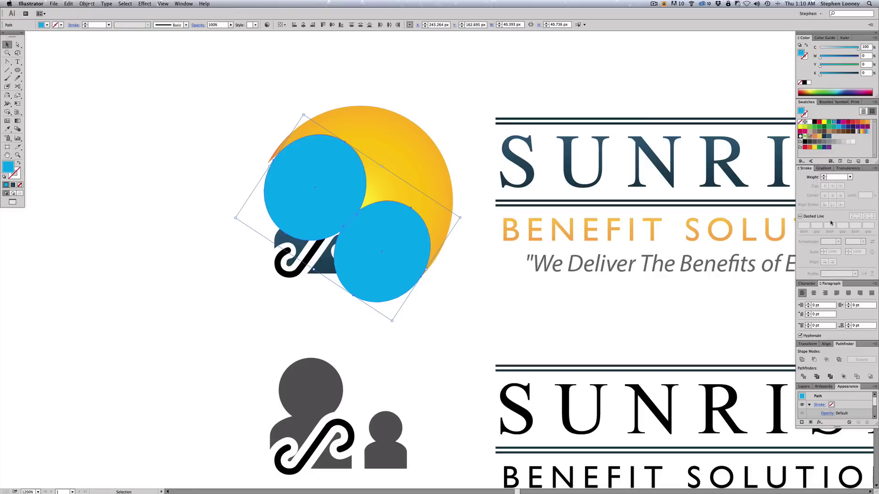
click(803, 360)
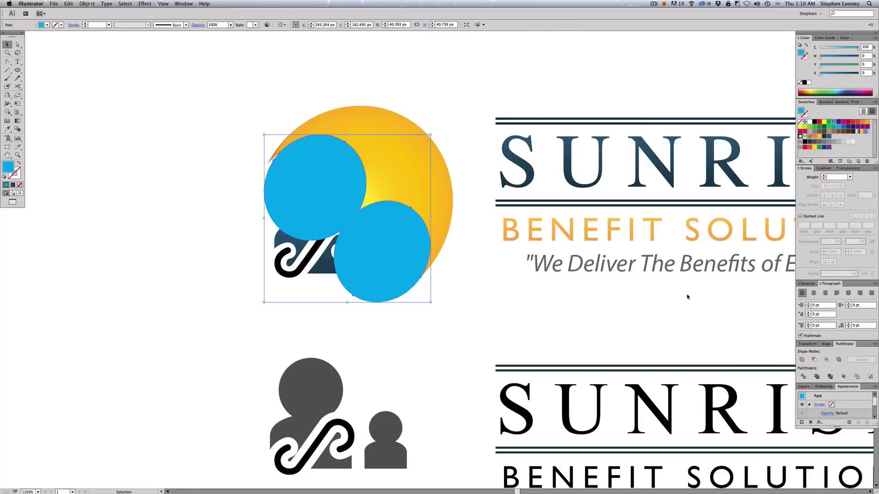
- Select the original colour logo with the yellow sun and lock it
click(397, 129)
drag(401, 189, 442, 188)
click(411, 110)
click(457, 87)
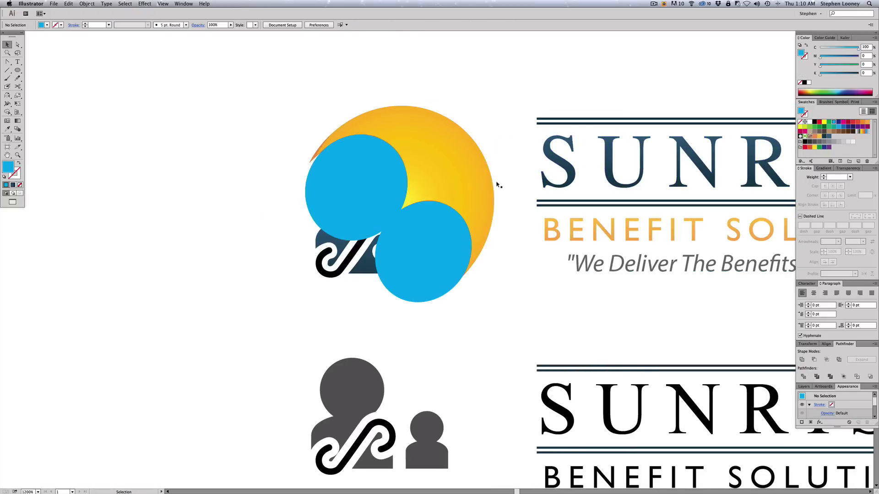
click(473, 174)
key(super+2)
- Move the united cyan shape together with the large unfilled ellipse onto the empty canvas to the left of the logo
drag(365, 90, 183, 109)
click(206, 150)
key(space)
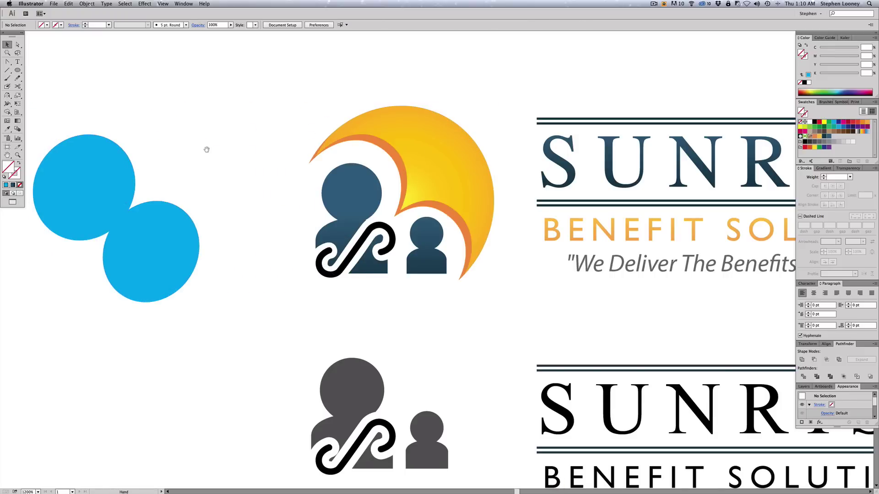
drag(206, 150, 244, 145)
- Fill the large ellipse with black and subtract the united cyan shape from it with Minus Front
drag(271, 82, 202, 133)
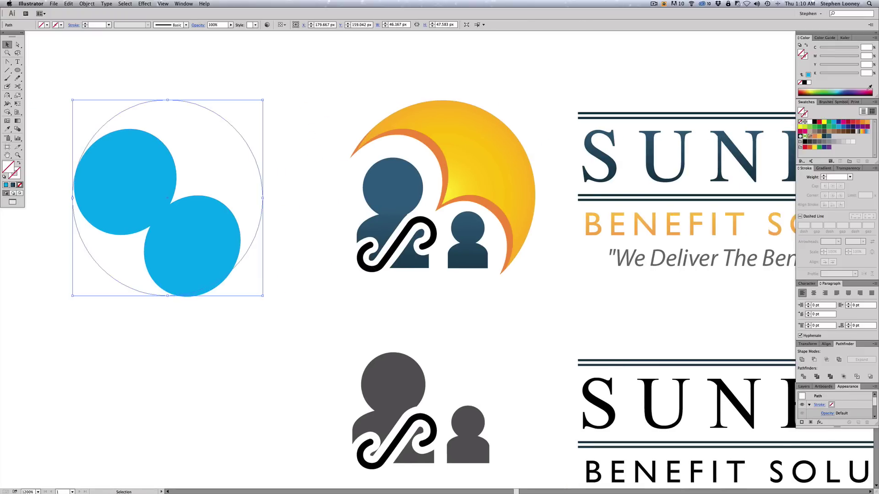
click(815, 123)
click(335, 83)
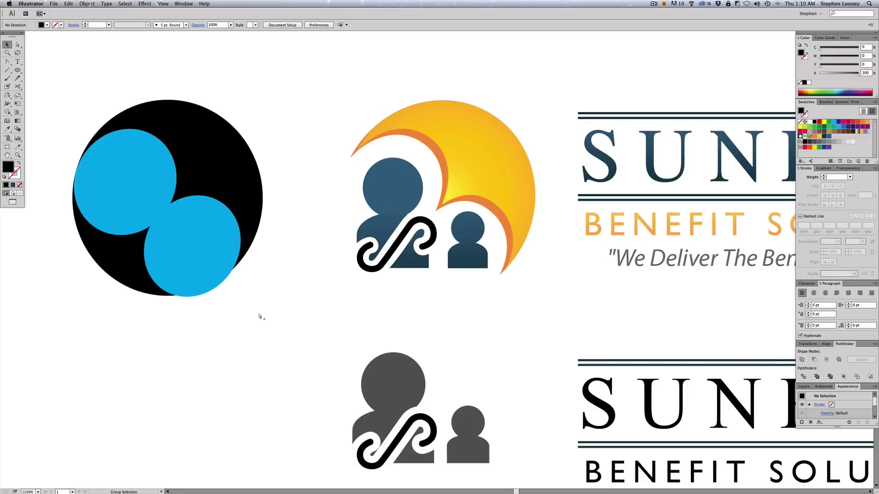
drag(256, 312, 117, 183)
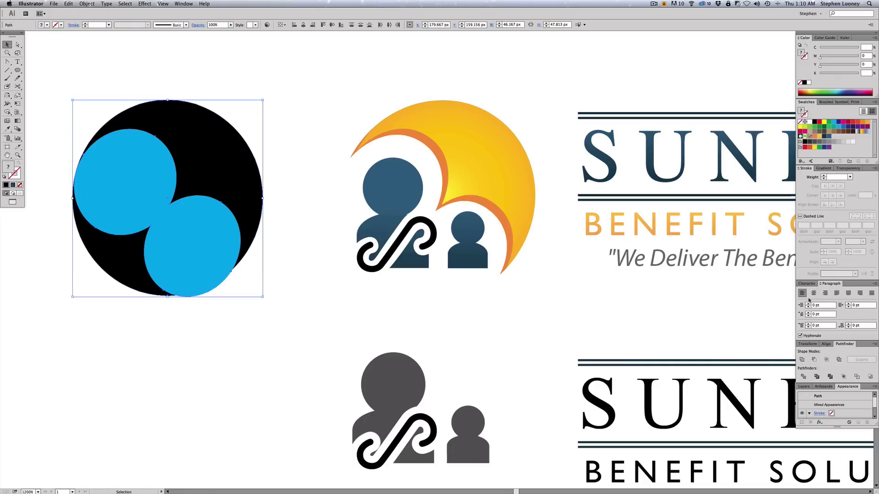
click(814, 359)
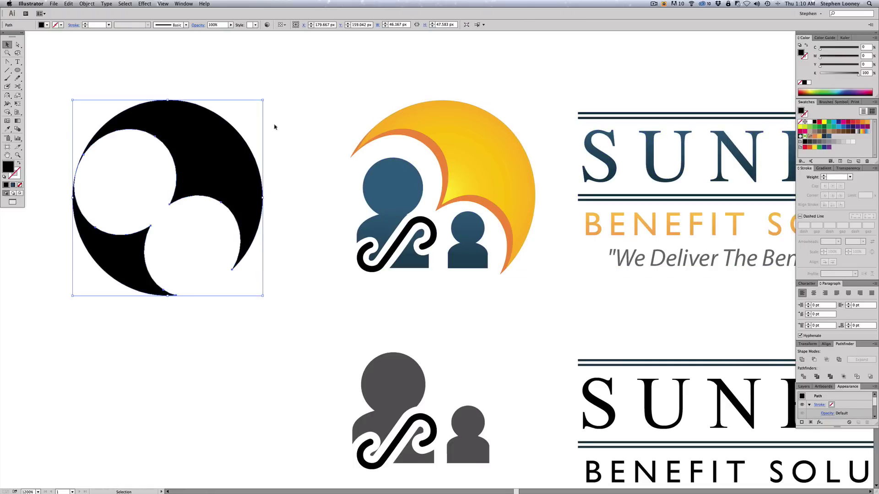
- Undo the last Minus Front and enlarge the cyan shape slightly past the black ellipse's upper-left edge
scroll(240, 150, left, 2)
drag(112, 113, 236, 257)
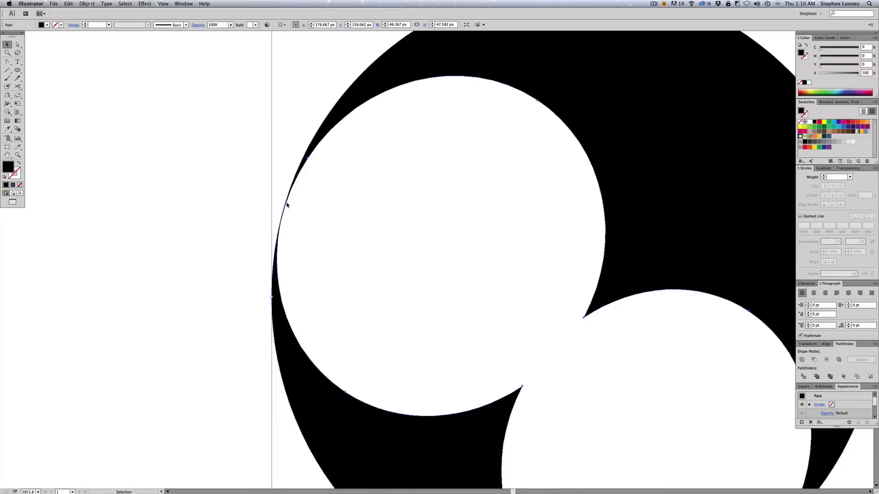
key(super+z)
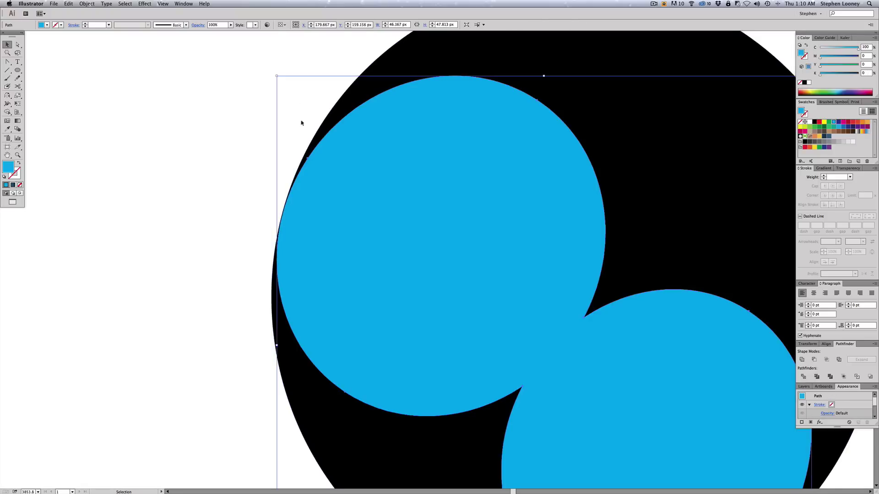
drag(277, 77, 274, 75)
alt+super+click(458, 298)
alt+super+click(458, 298)
alt+super+click(458, 298)
alt+super+click(457, 298)
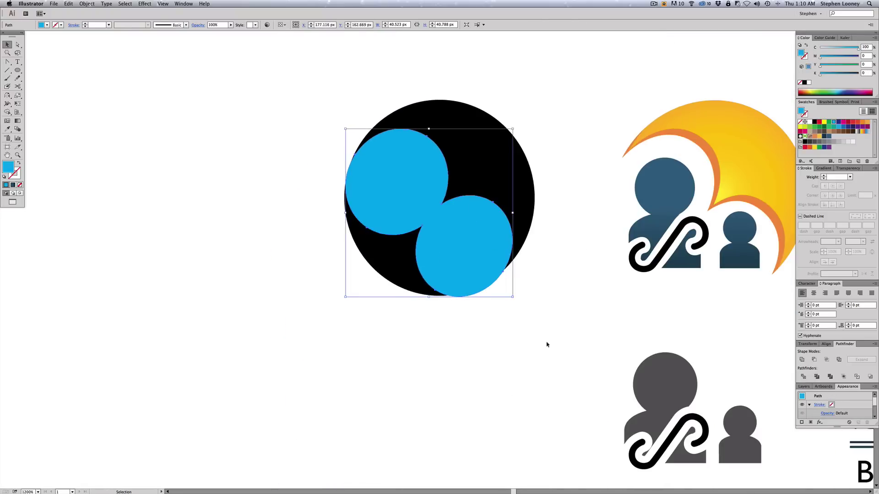
- Subtract the cyan shape from the black ellipse with Minus Front and delete the detached lower-left piece
drag(546, 346, 380, 158)
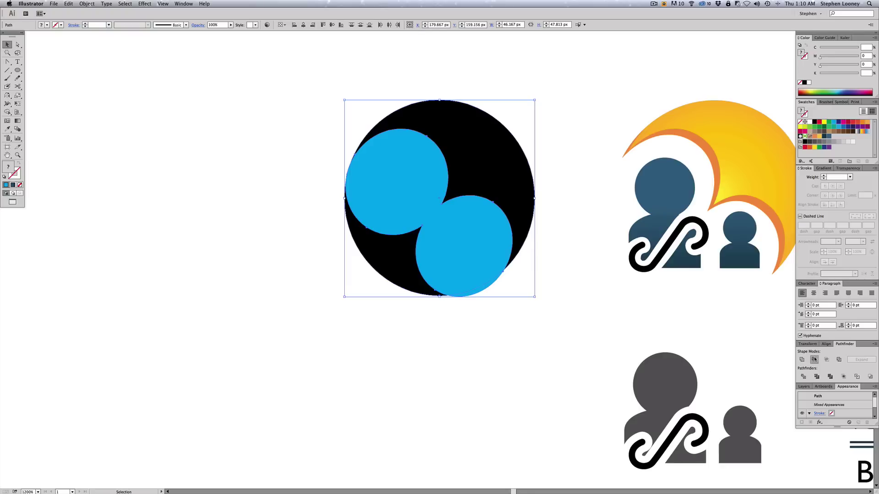
click(814, 360)
key(a)
drag(412, 281, 270, 287)
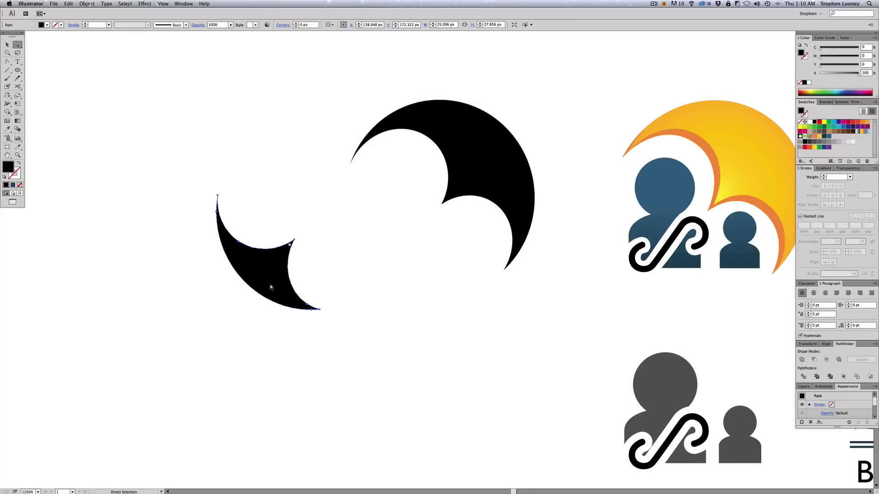
key(Delete)
alt+super+click(472, 235)
drag(472, 235, 402, 237)
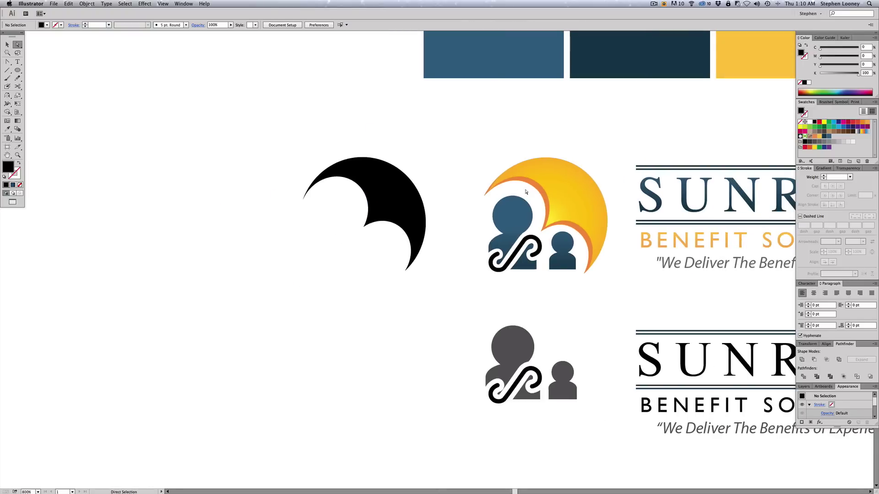
- Duplicate the black crescent onto the empty canvas below it and place another copy over the duplicate, offset slightly up and right
click(549, 209)
click(439, 177)
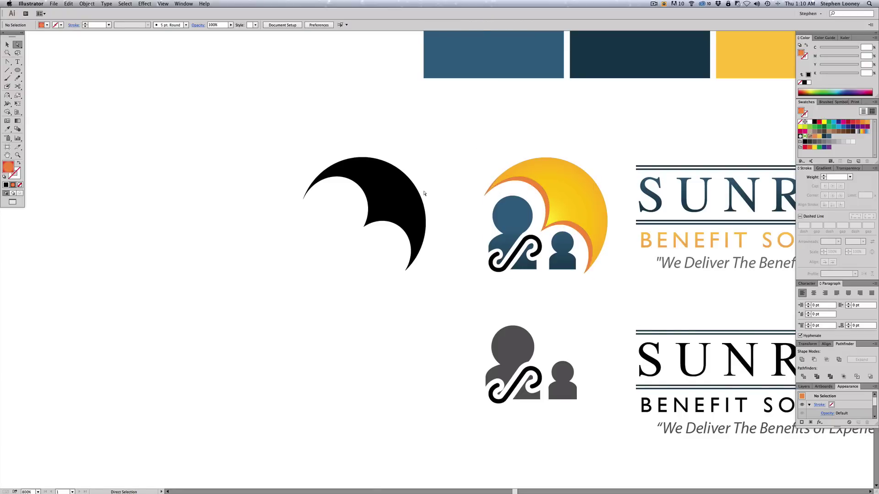
scroll(424, 194, left, 3)
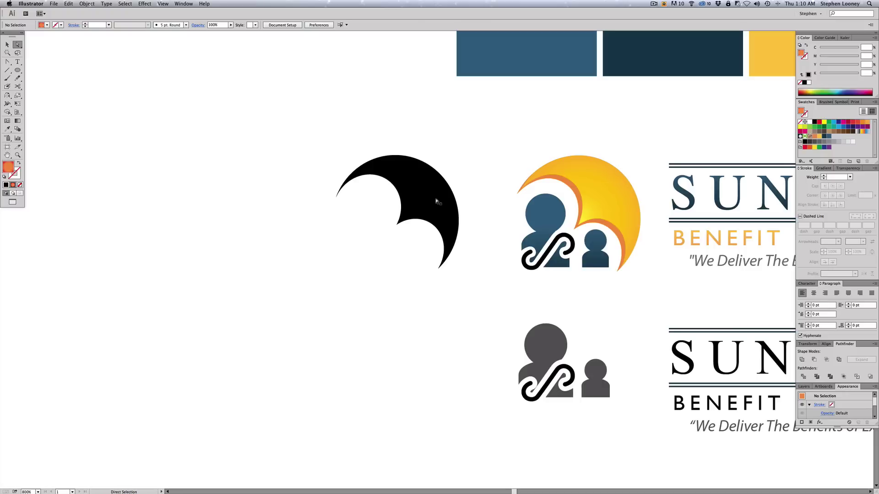
drag(437, 202, 379, 310)
drag(387, 361, 559, 403)
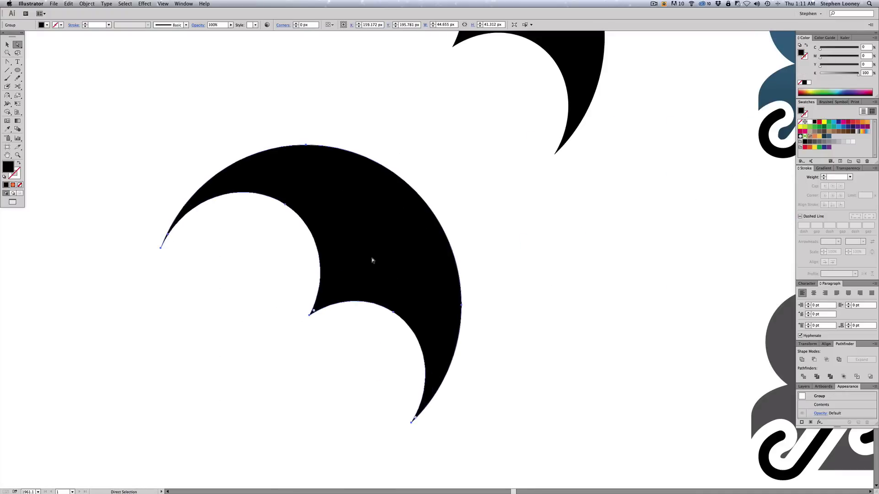
drag(366, 261, 373, 253)
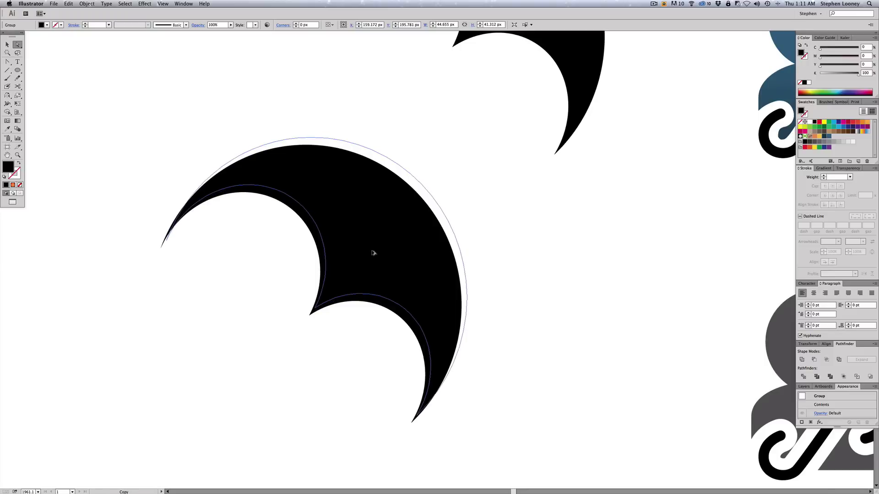
drag(374, 253, 373, 253)
click(566, 245)
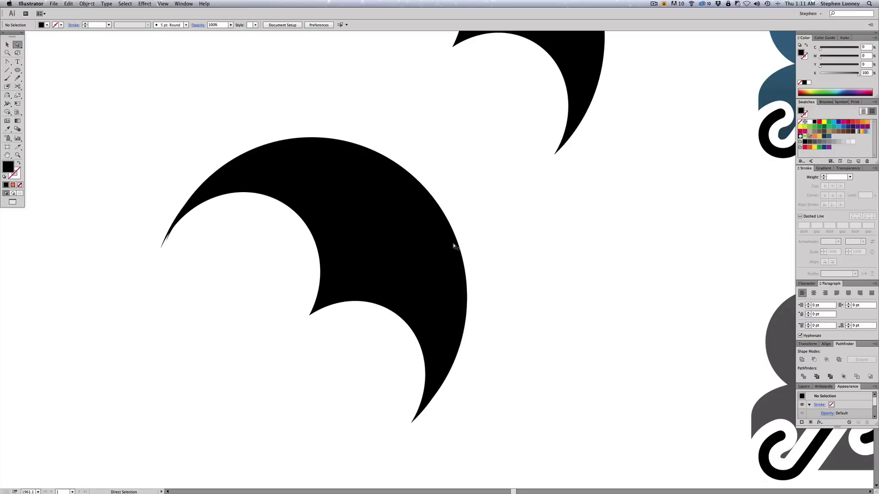
- Subtract the offset front copy from the crescent beneath it with Minus Front to form a thin double arc
key(v)
drag(495, 244, 308, 330)
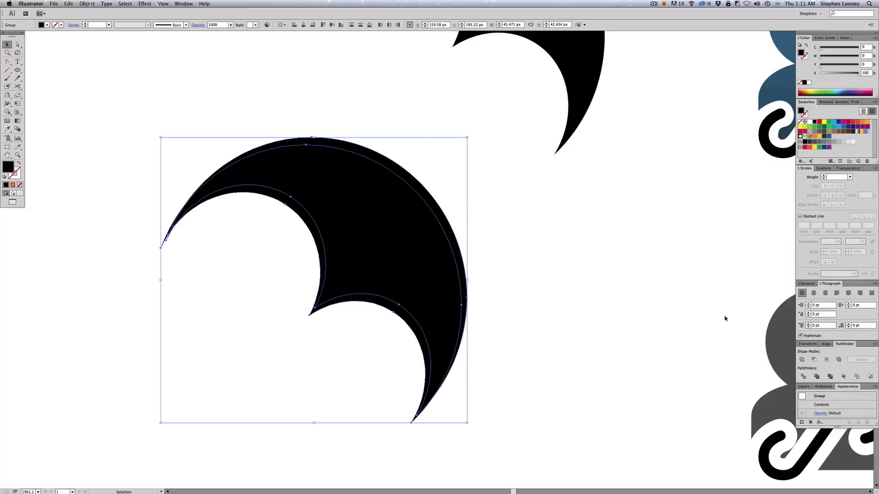
click(814, 360)
click(490, 249)
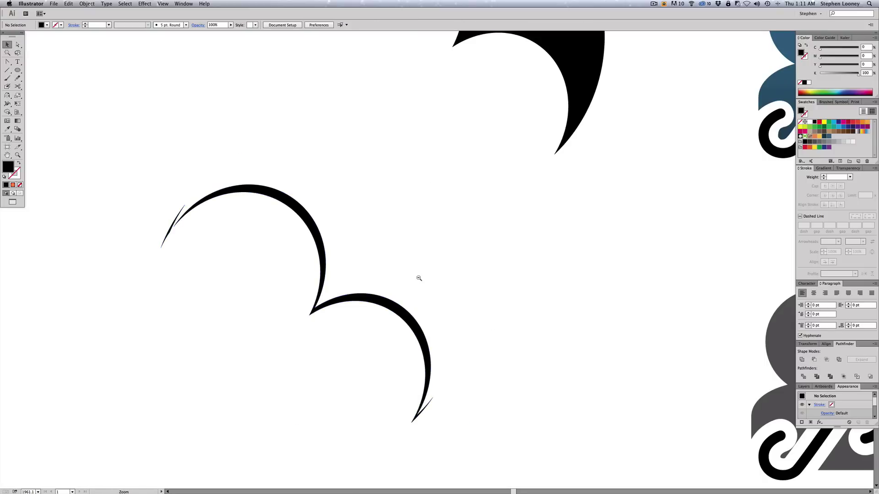
- Delete the stray sliver beside the upper-left end of the thin double arc
key(super+minus)
drag(404, 292, 409, 296)
key(a)
drag(220, 235, 236, 250)
key(Delete)
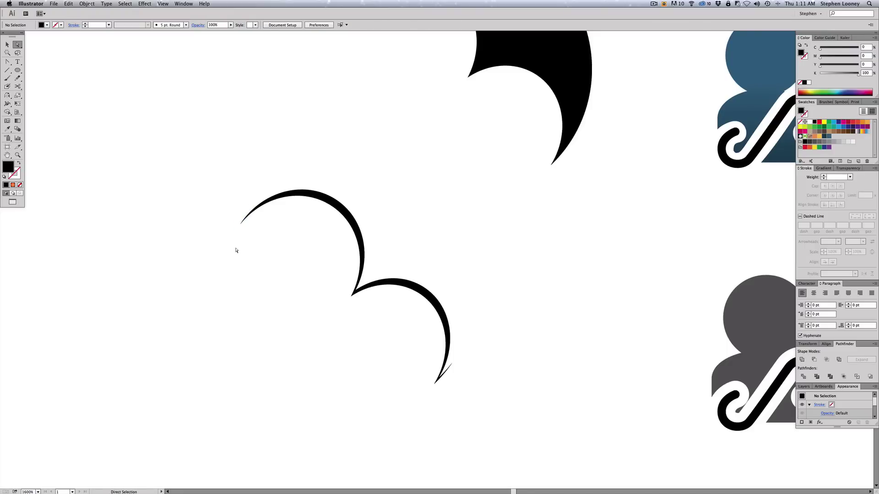
- Remove the stray spike at the double arc's lower tip by deleting its end anchor point and pulling in the leftover curve handles
drag(421, 329, 508, 398)
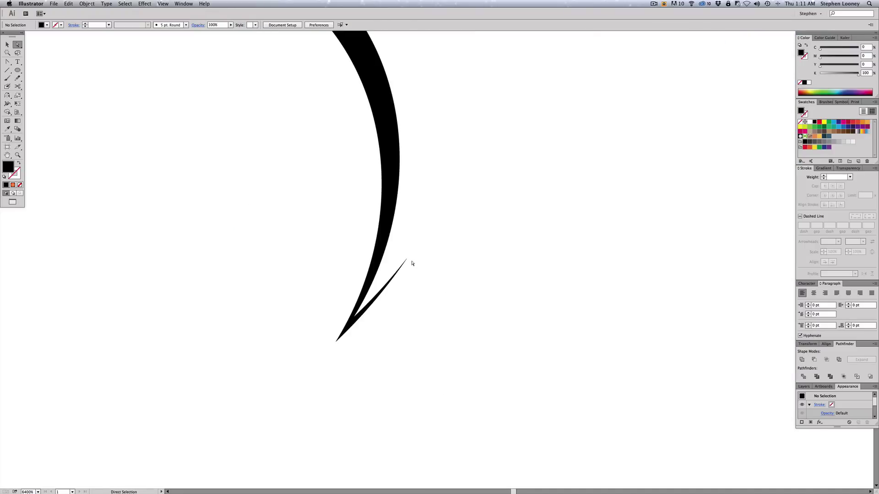
key(minus)
click(407, 262)
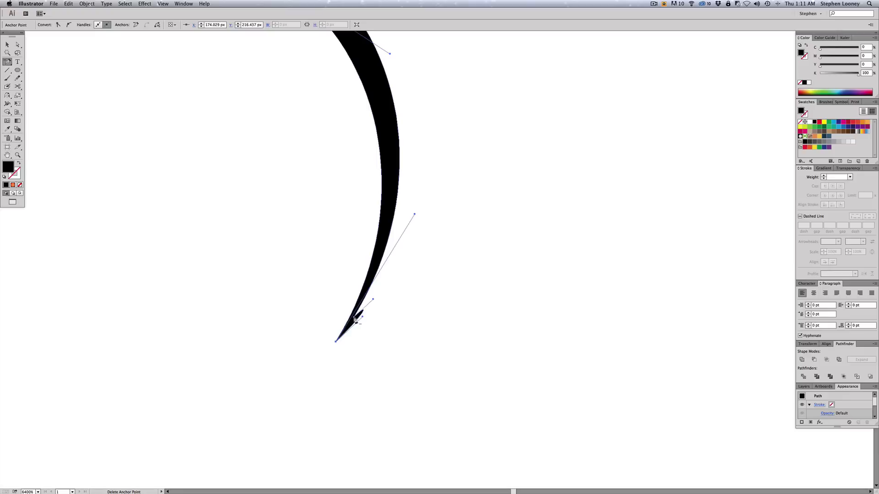
key(a)
drag(373, 301, 346, 330)
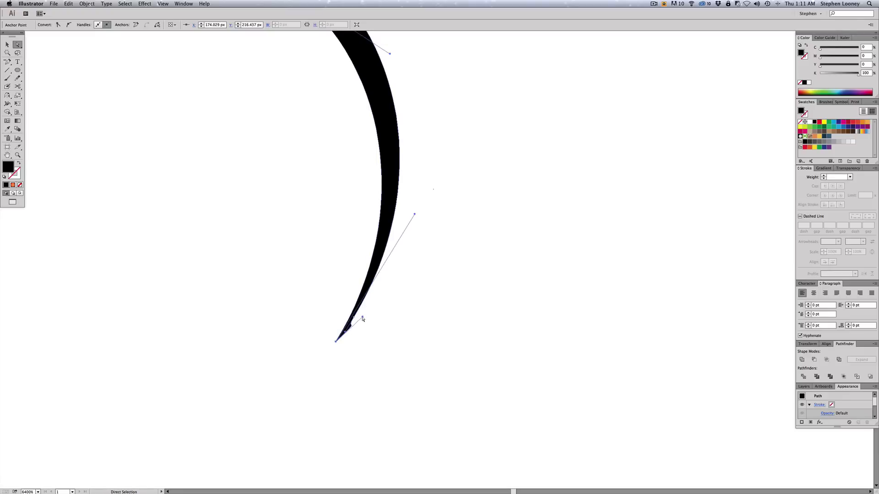
click(359, 317)
click(350, 328)
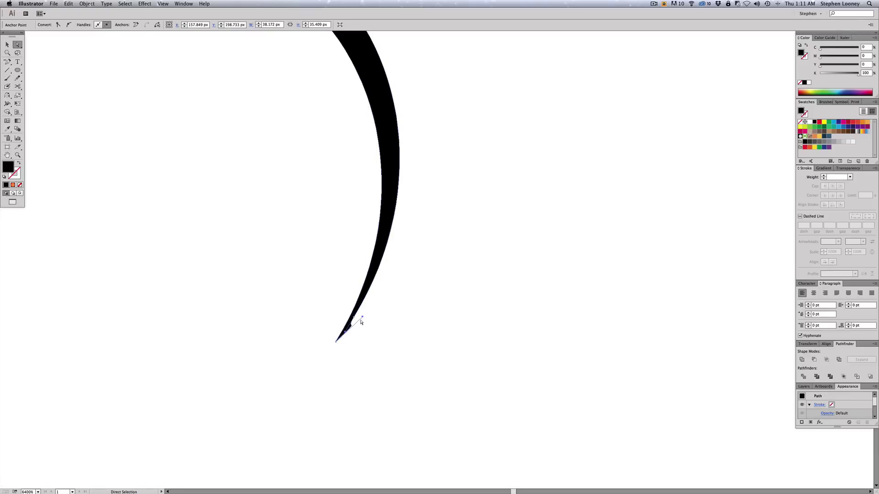
drag(362, 317, 352, 323)
key(super+shift+a)
- Move the thin double arc onto the inner edge of the large black crescent
alt+super+click(386, 222)
alt+super+click(390, 225)
alt+super+click(435, 267)
alt+super+click(444, 265)
alt+super+click(455, 257)
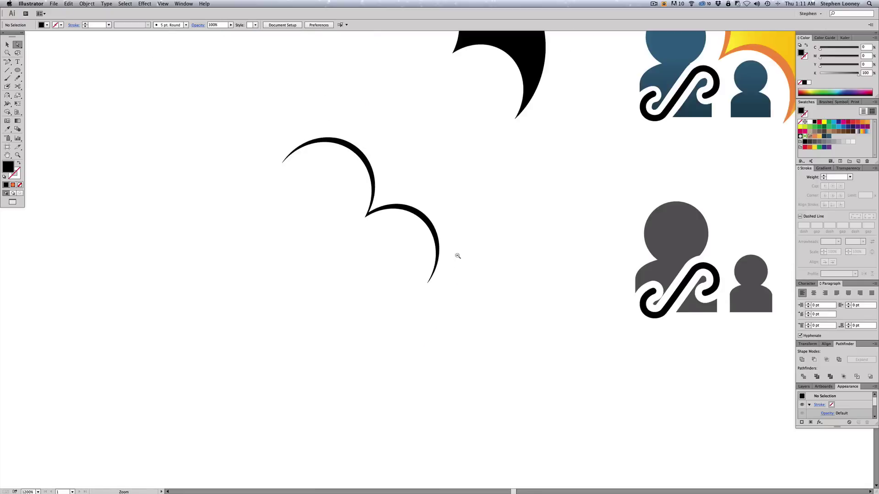
alt+super+click(458, 256)
key(v)
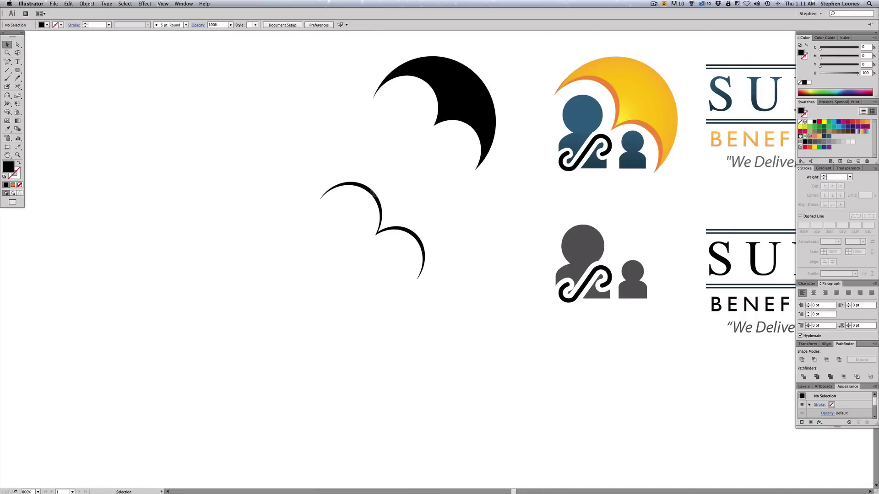
drag(369, 189, 384, 113)
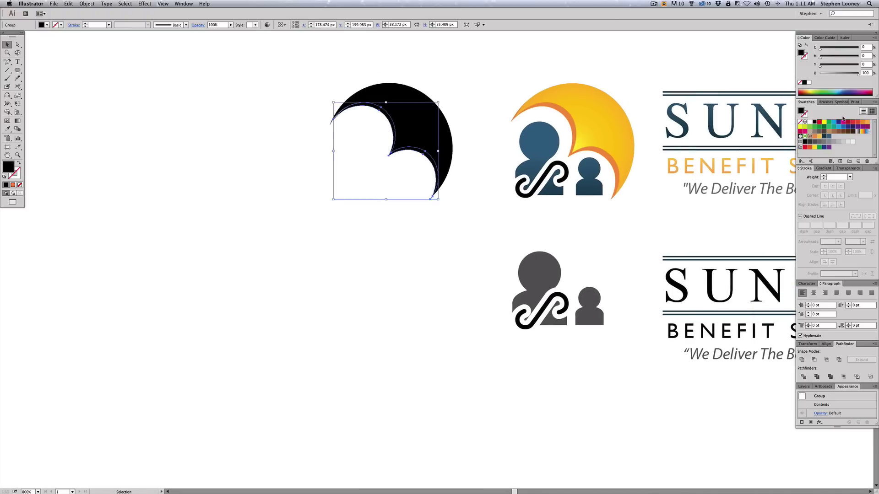
- Move the black crescent and its double arc together over the grey figures of the lower logo
drag(330, 67, 537, 261)
click(581, 230)
drag(606, 230, 487, 224)
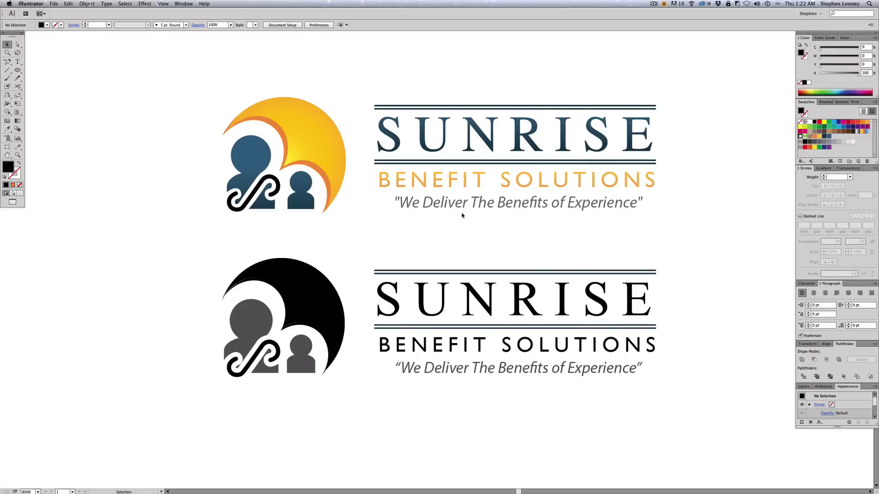
- Show the rulers and place a horizontal guide along the base of the grey figures in the lower logo
key(a)
key(super+r)
drag(341, 33, 387, 373)
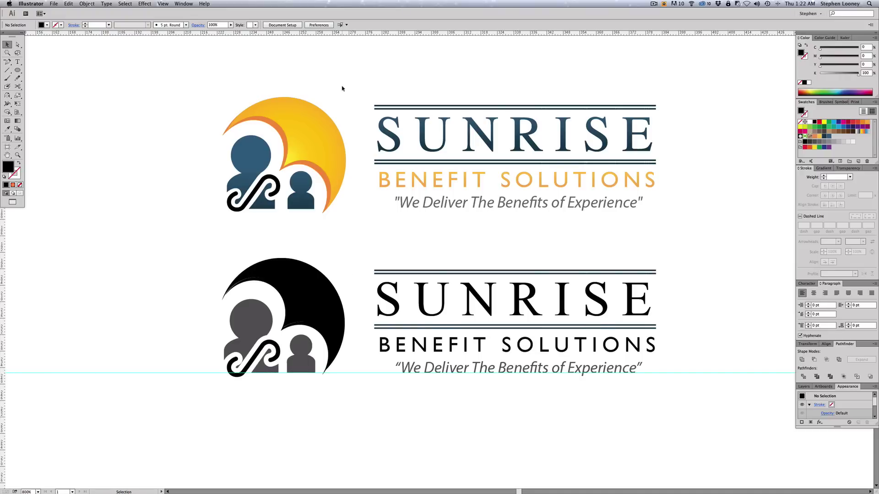
drag(346, 35, 349, 273)
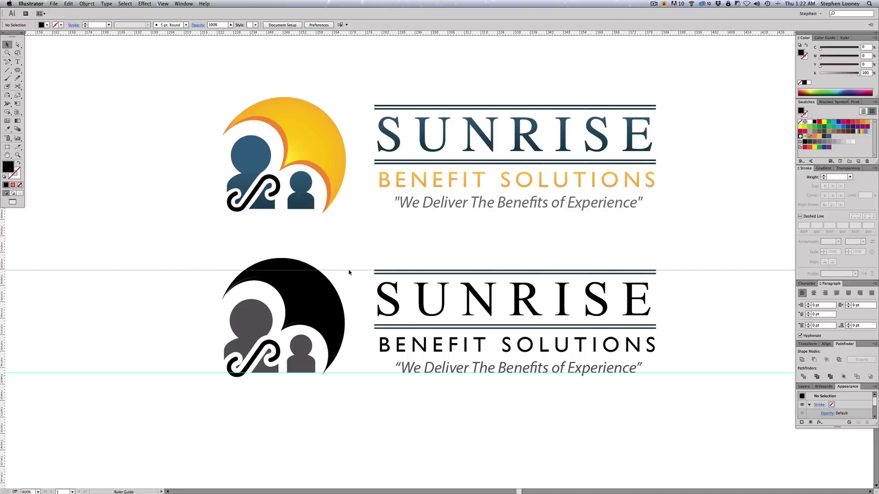
drag(349, 273, 353, 39)
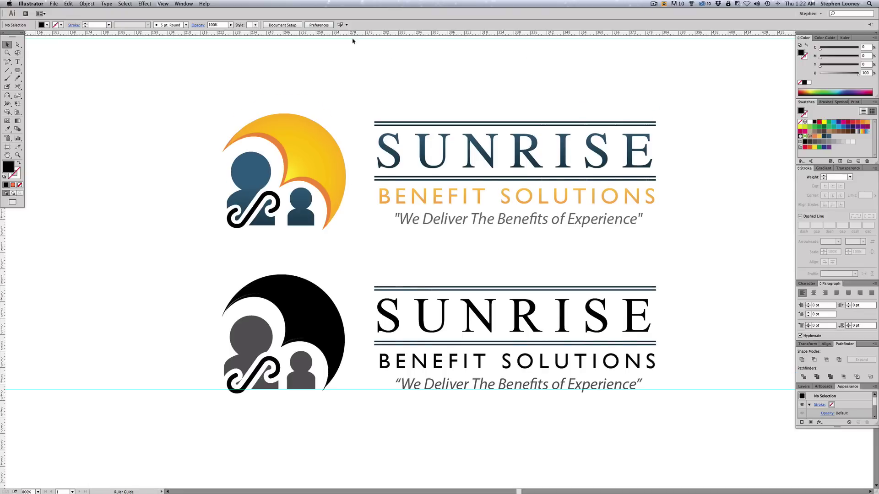
key(space)
drag(414, 318, 413, 304)
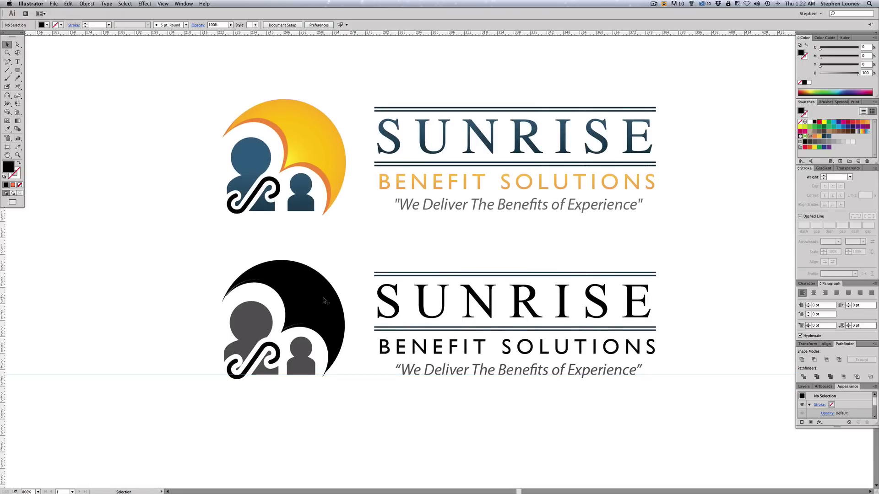
- Fill the thin double arc on the lower logo's crescent with the orange swatch
click(326, 301)
click(349, 254)
click(286, 306)
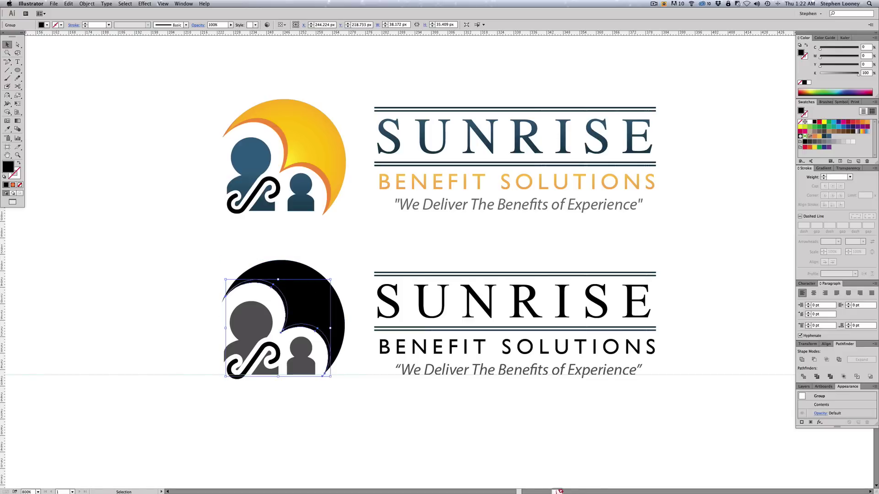
click(814, 136)
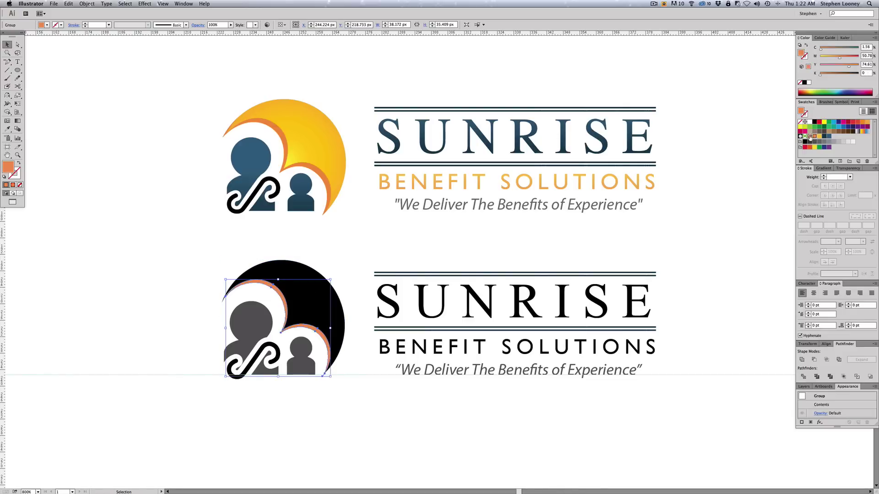
click(363, 237)
- Select both grey figures in the lower logo and apply a radial gradient fill to them
click(258, 327)
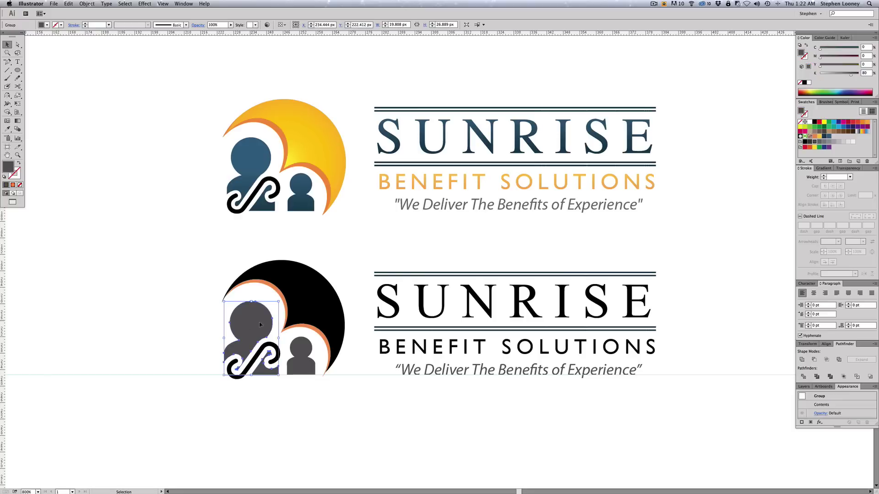
shift+click(304, 349)
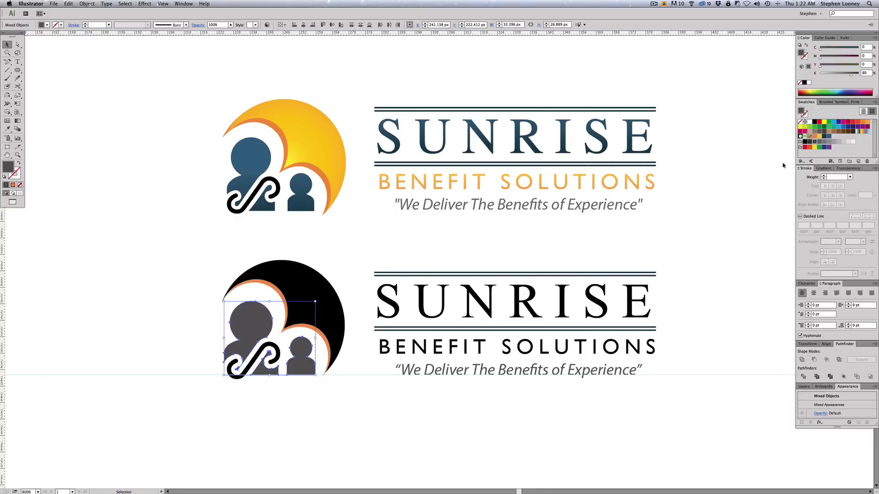
click(823, 169)
click(823, 219)
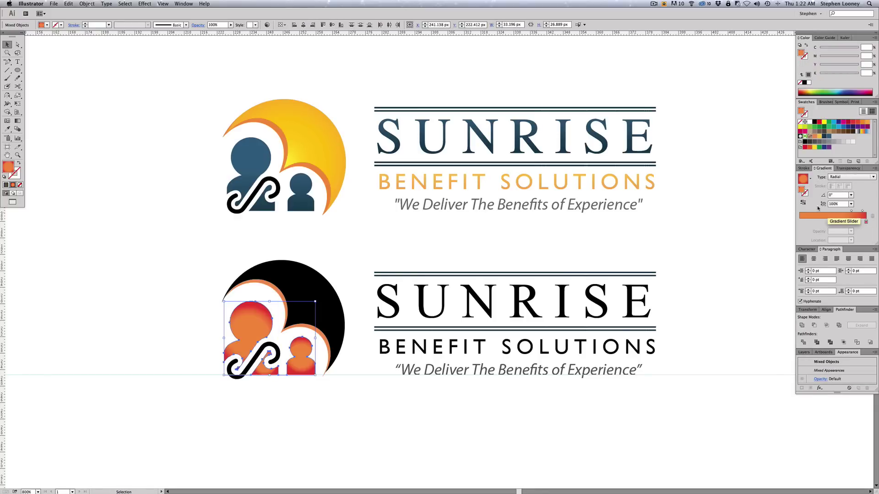
- Replace the figures' orange and red gradient stops with the dark navy and medium blue swatches, navy at the start and blue at the end
drag(824, 138, 844, 219)
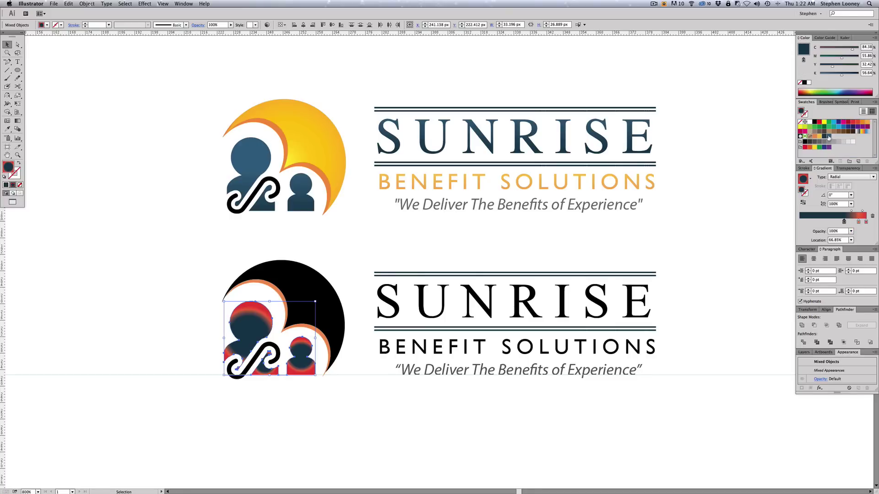
drag(829, 137, 800, 222)
click(866, 222)
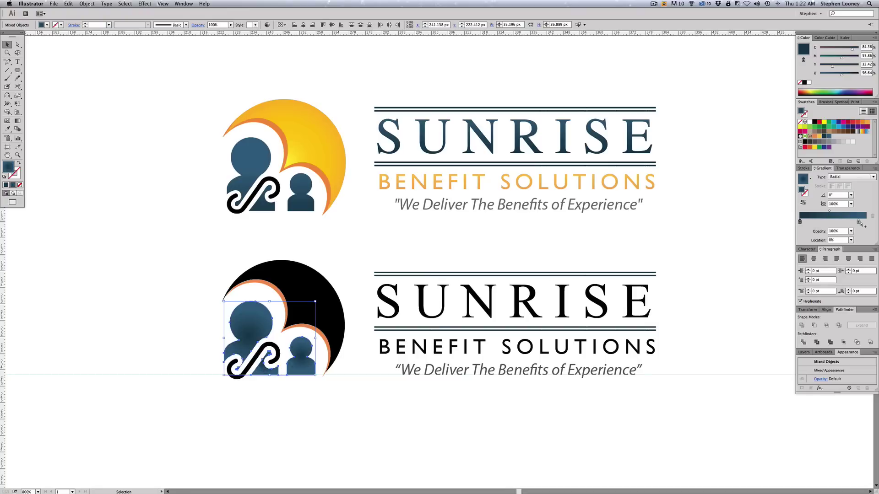
drag(858, 222, 839, 210)
- Change the figures' navy-to-blue gradient to linear with its midpoint at 53.92%, running vertically upward from their base at 90°
click(835, 211)
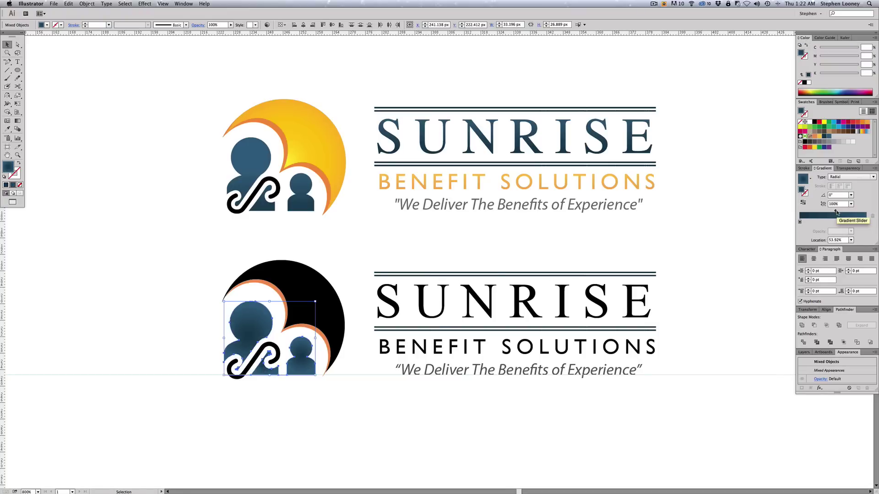
click(852, 176)
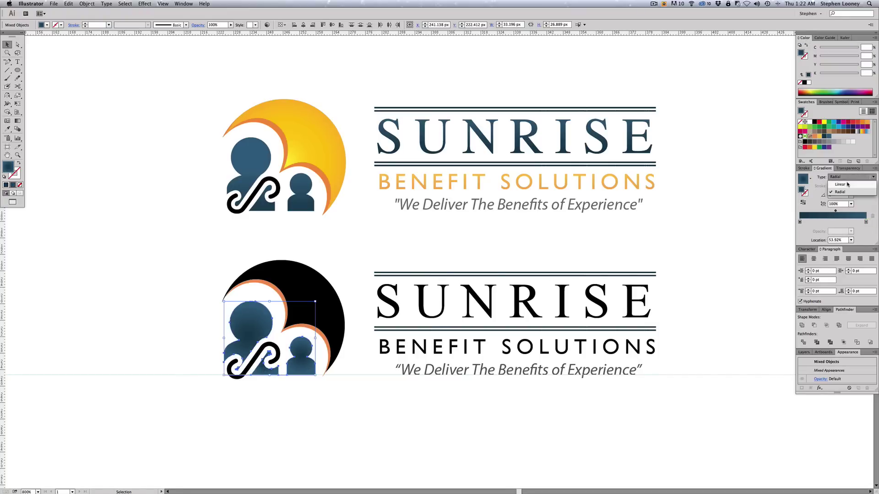
click(847, 181)
click(18, 121)
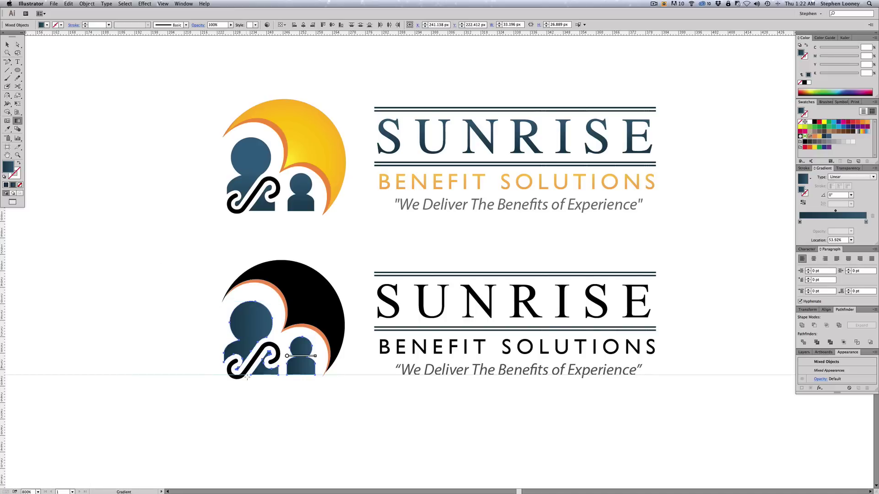
drag(257, 379, 257, 307)
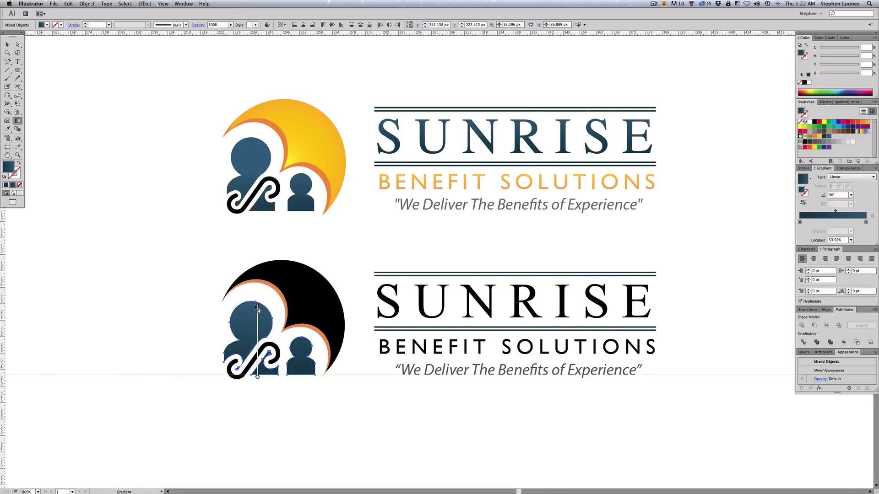
drag(265, 378, 266, 334)
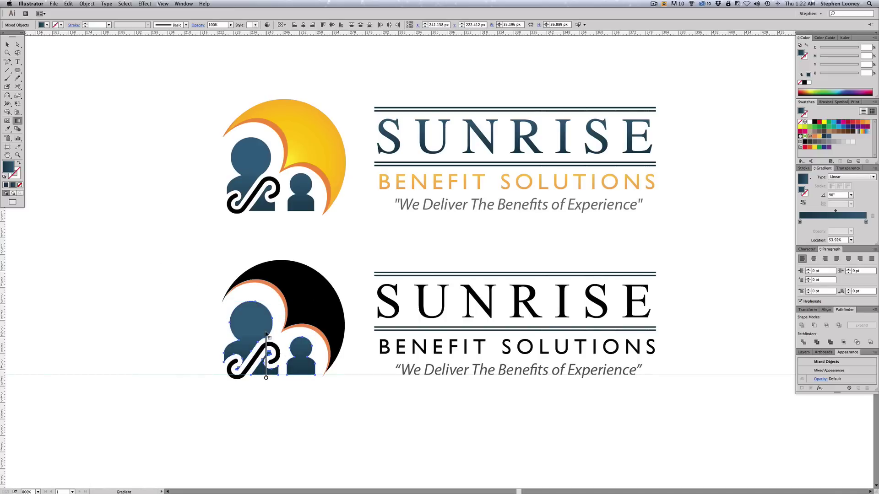
key(v)
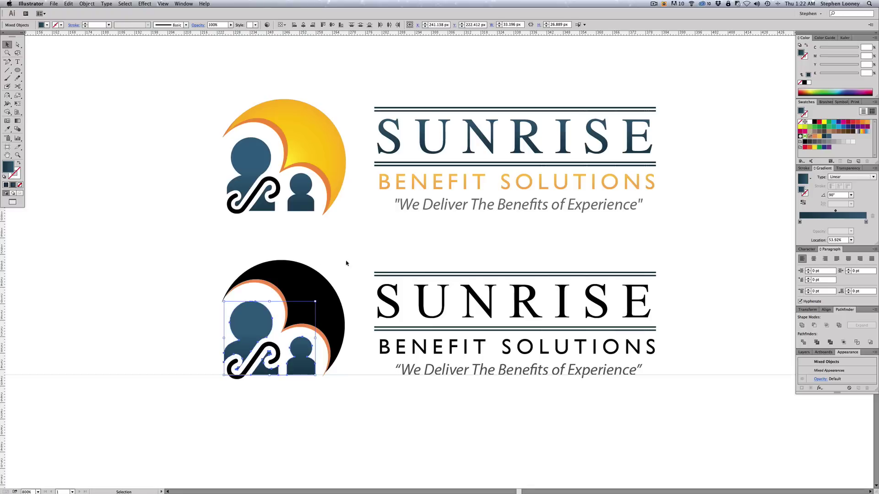
click(347, 262)
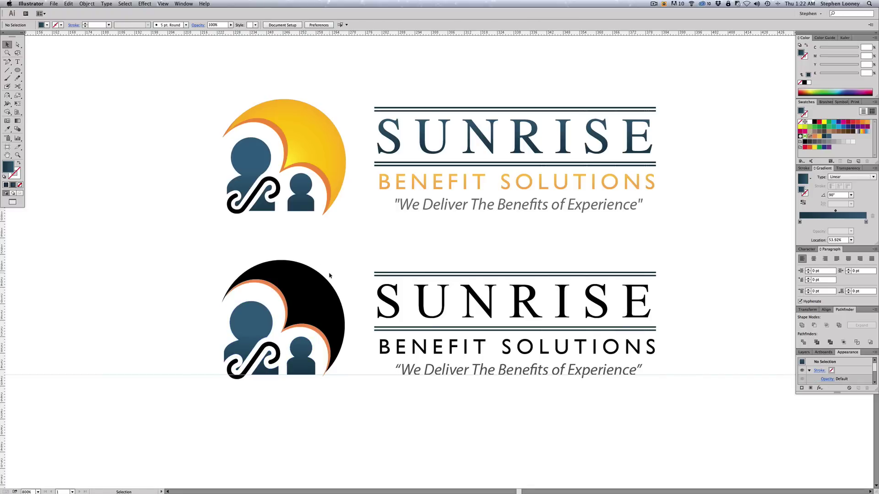
- Fill the black S-shaped curve on the lower logo's large figure with the orange swatch
click(268, 348)
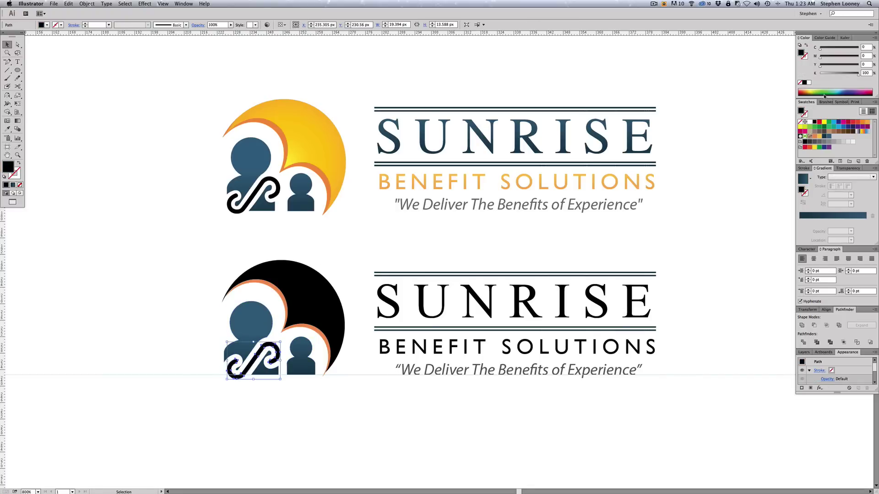
click(814, 139)
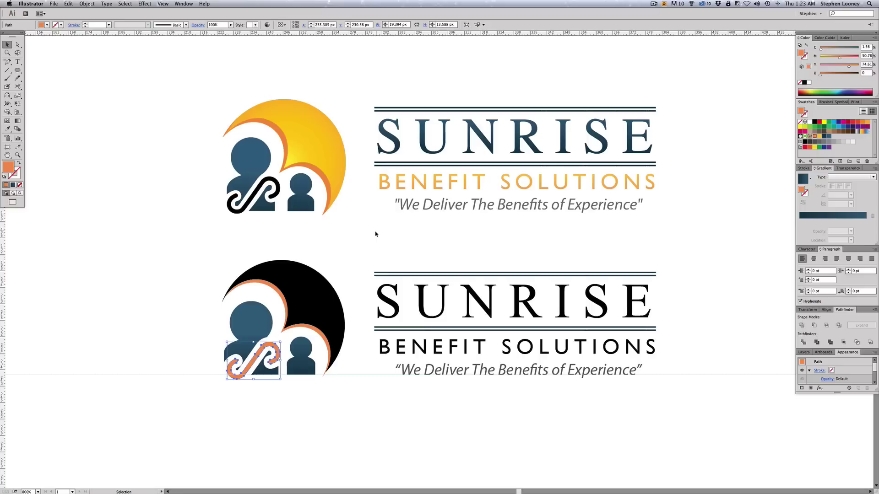
click(432, 231)
alt+super+click(448, 251)
alt+click(448, 251)
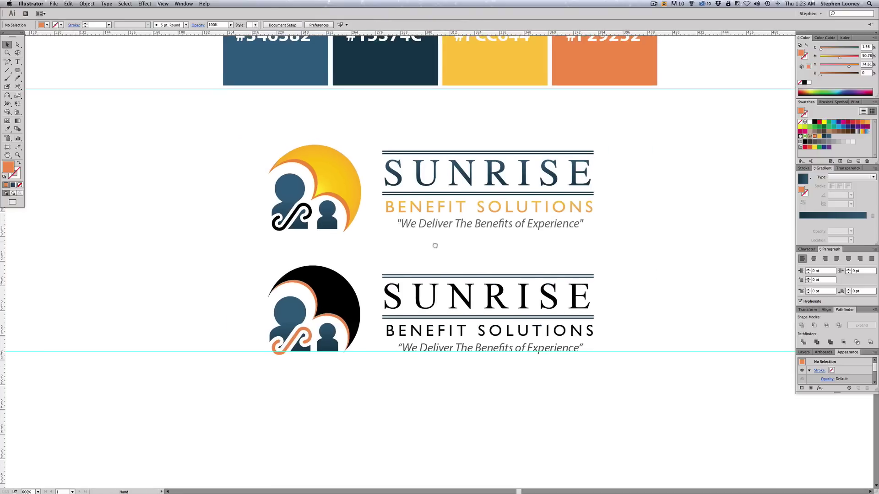
- Fill the lower logo's black crescent with a radial gradient running from the yellow swatch to the orange swatch
drag(247, 120, 504, 406)
click(393, 302)
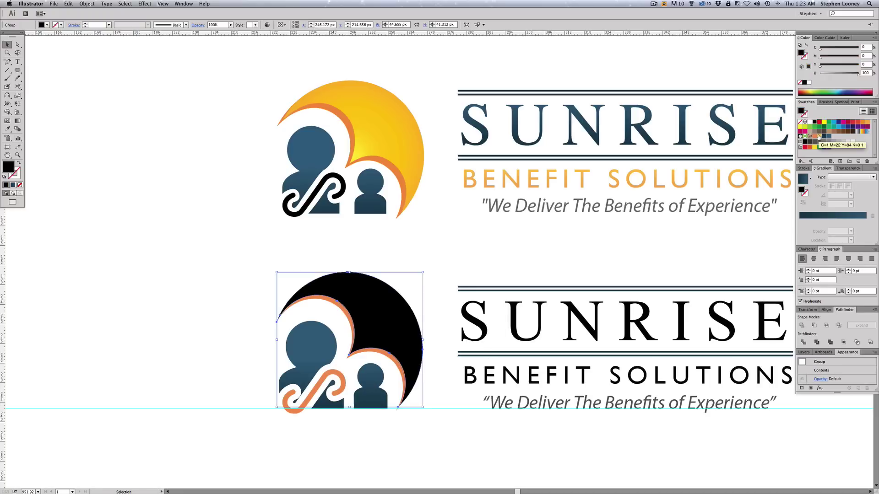
click(813, 142)
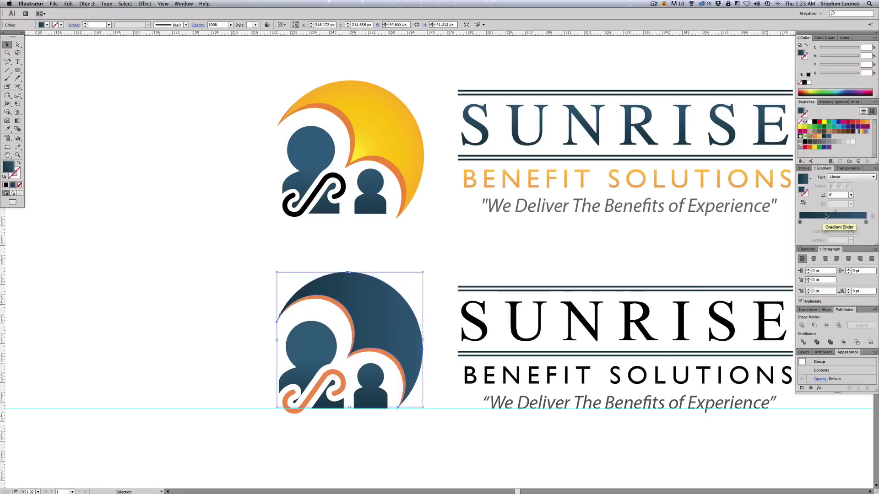
drag(813, 136, 800, 222)
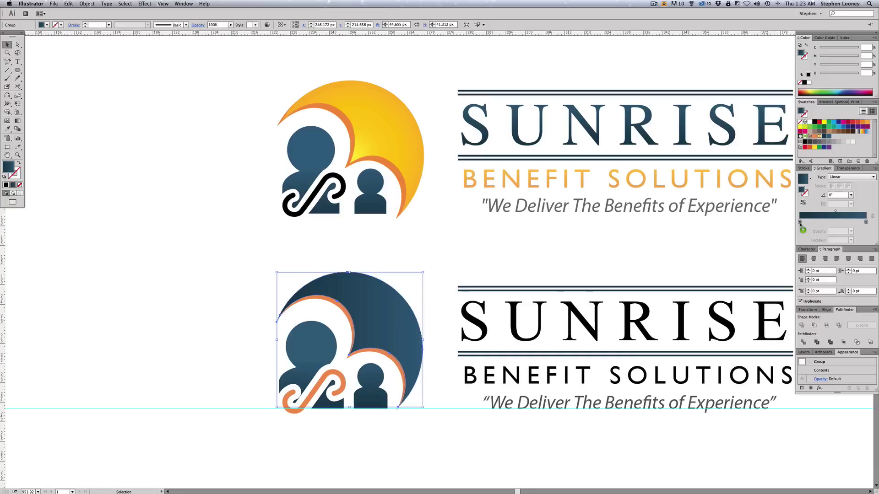
drag(814, 137, 866, 223)
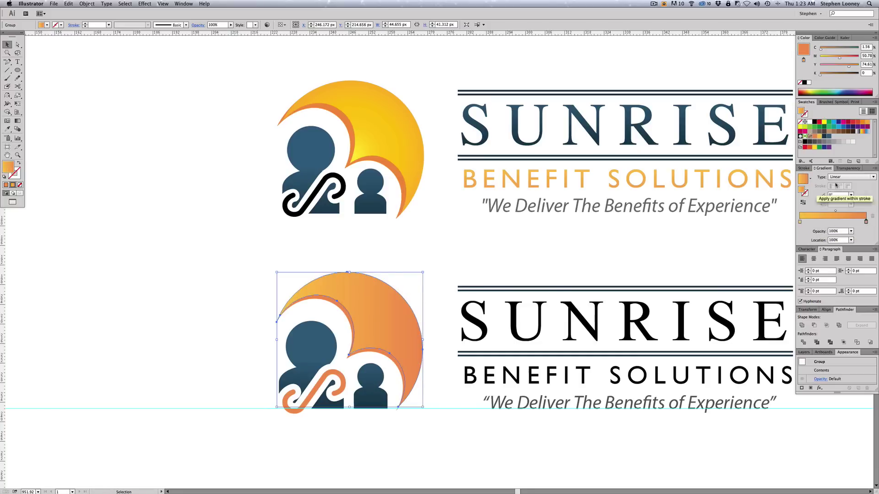
click(851, 176)
click(841, 185)
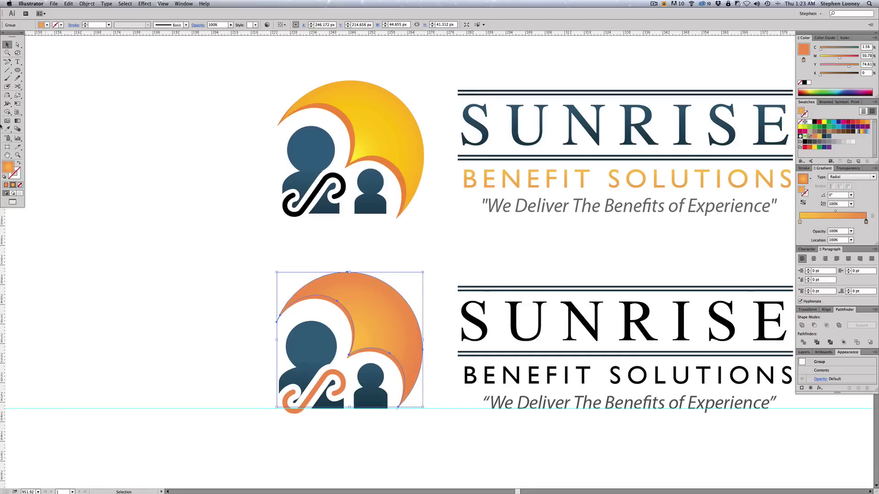
- Set the crescent gradient's midpoint to 87% and redraw it from the large figure's head to the crescent's upper-right edge, at about 37°
click(839, 212)
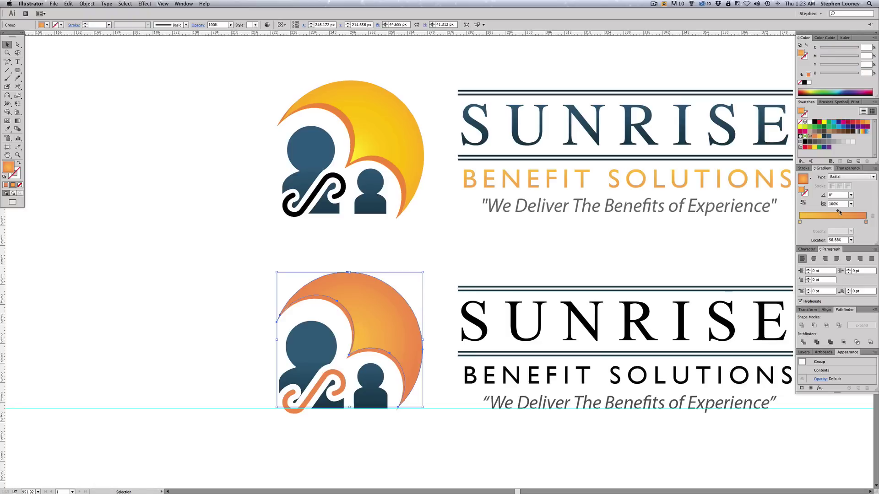
drag(853, 212, 857, 213)
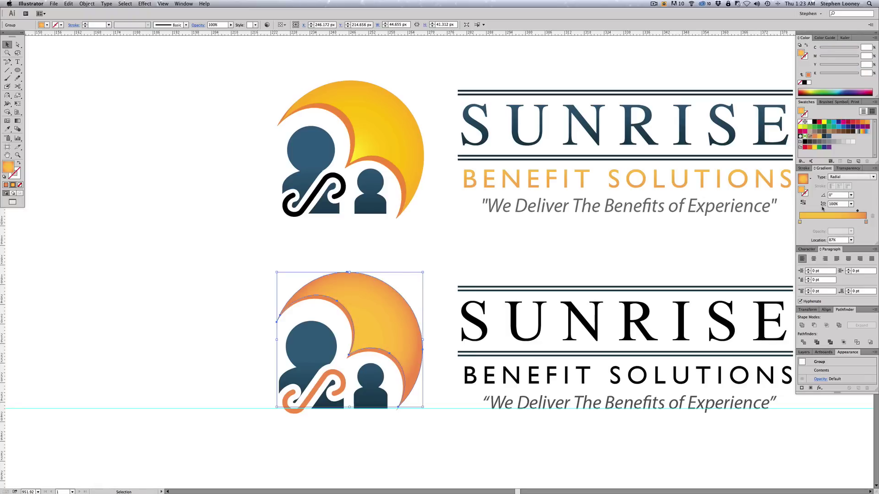
click(18, 121)
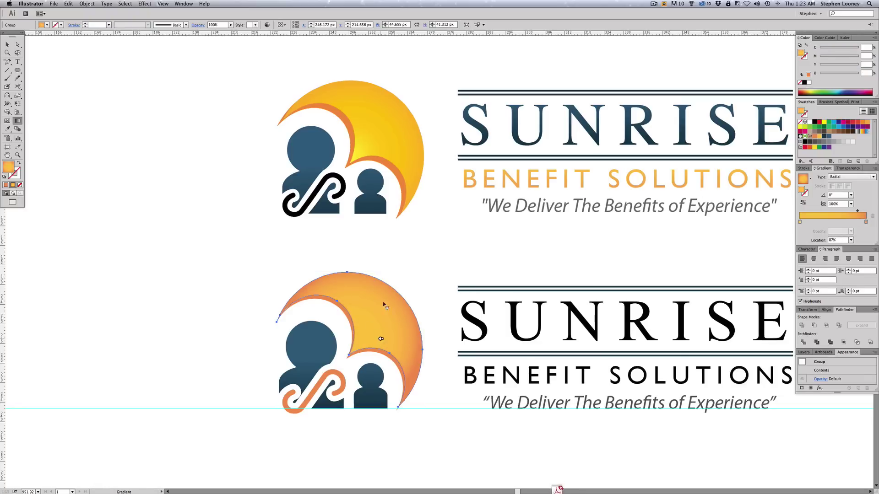
drag(383, 339, 383, 254)
mouse_move(388, 306)
mouse_down()
mouse_move(351, 343)
mouse_move(386, 306)
mouse_up()
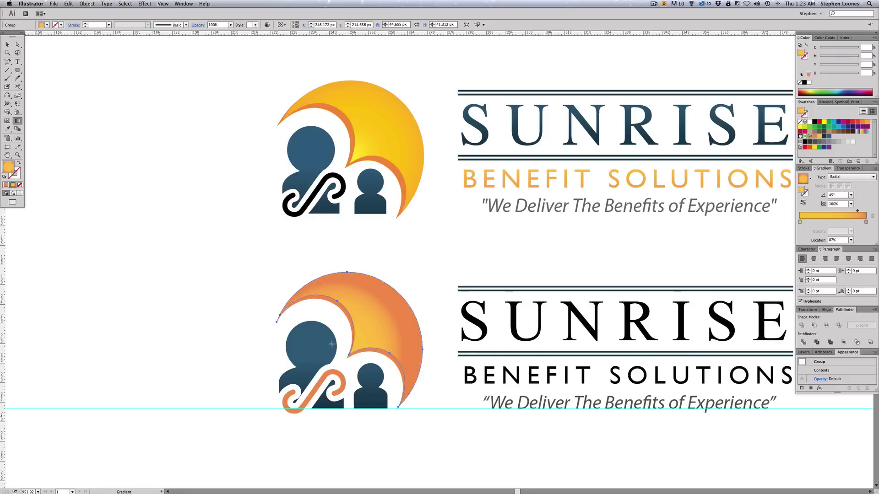
drag(331, 344, 404, 292)
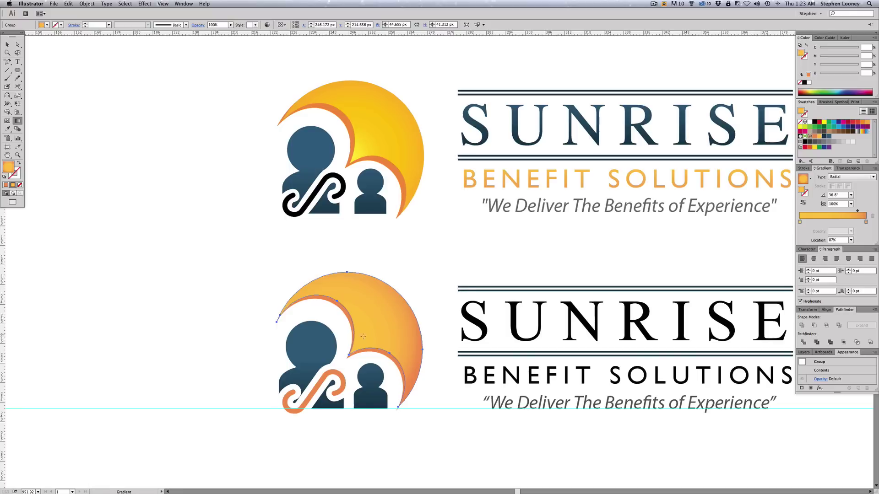
- Move the yellow stop of the crescent's gradient to about 52.7% and deselect the crescent
drag(823, 222, 836, 222)
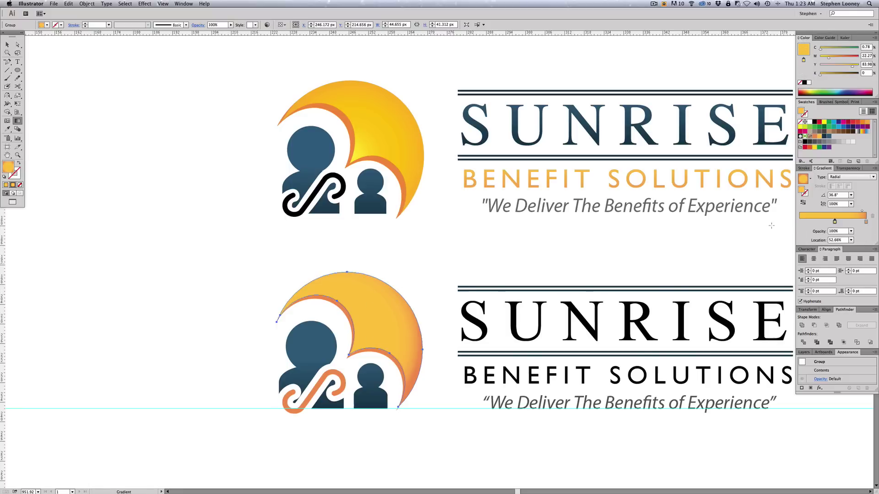
key(v)
click(555, 257)
drag(556, 257, 477, 252)
- Try the yellow swatch as the fill of the S-shaped curve on the lower logo's large figure
click(262, 377)
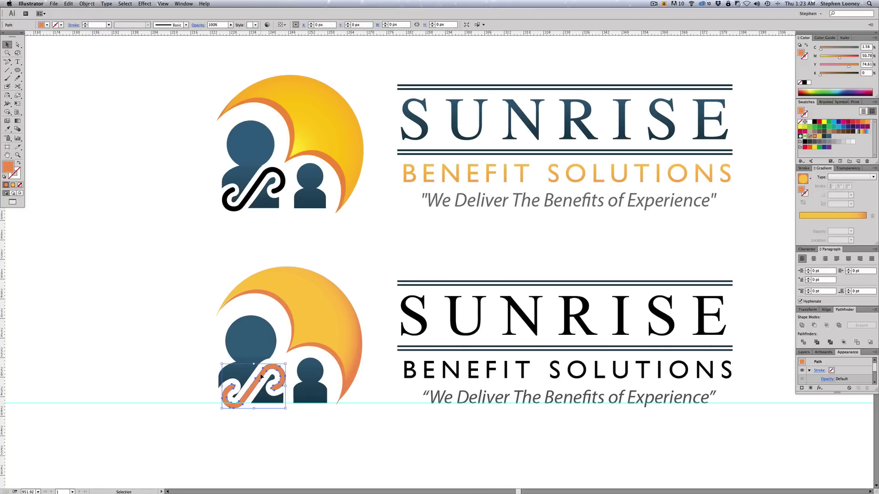
click(819, 136)
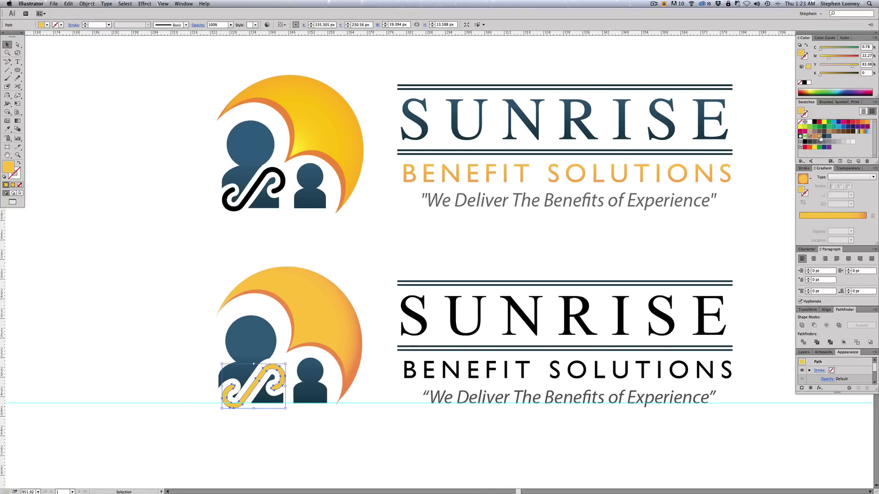
click(446, 268)
alt+click(446, 268)
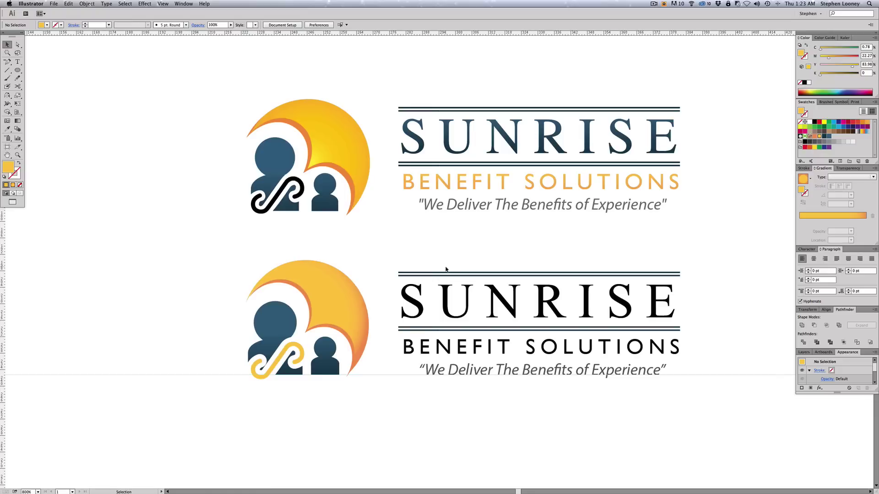
alt+click(447, 269)
drag(456, 247, 456, 251)
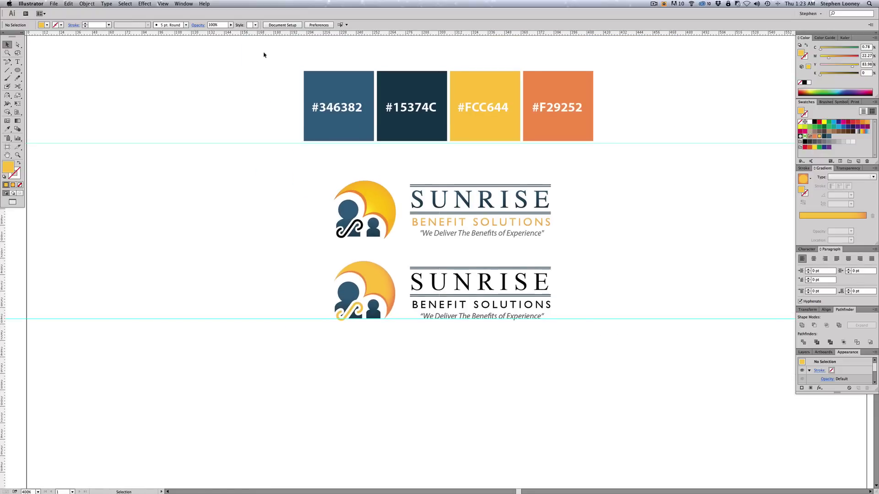
drag(294, 222, 559, 356)
- Step back through the S-shaped curve's trial fills to the orange one and deselect it
key(super+z)
key(super+z)
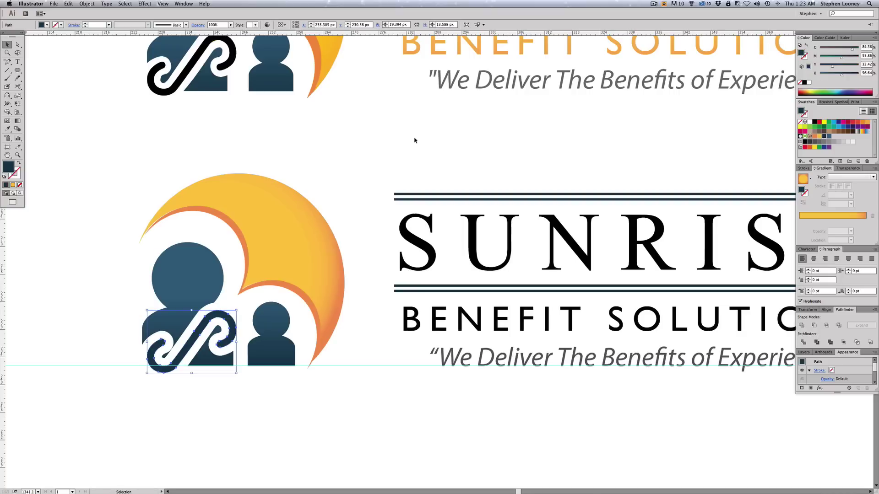
key(shift+super+z)
click(510, 217)
alt+super+click(511, 218)
alt+click(512, 217)
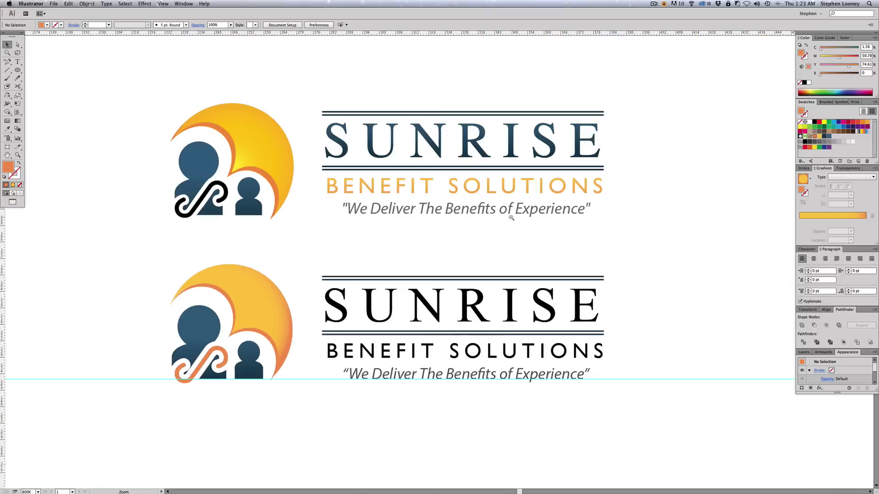
- Convert the lower logo's SUNRISE, BENEFIT SOLUTIONS and tagline text to outlines
drag(383, 248, 403, 259)
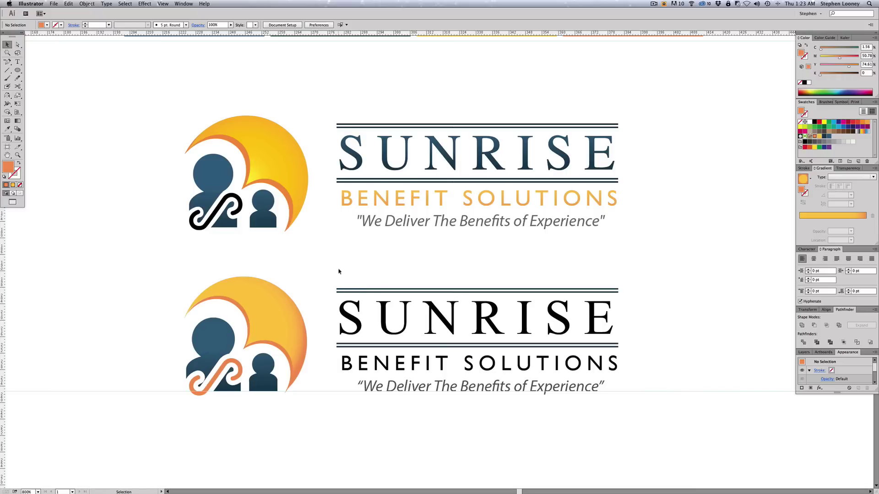
drag(338, 271, 691, 457)
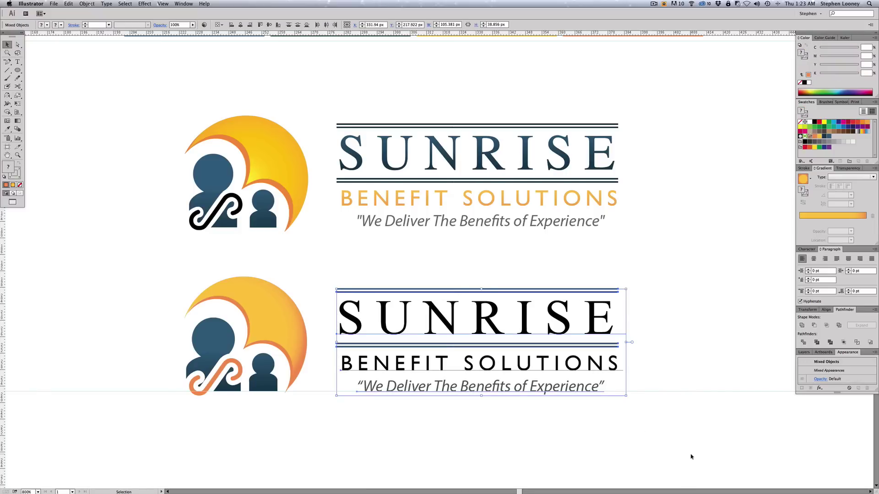
click(107, 4)
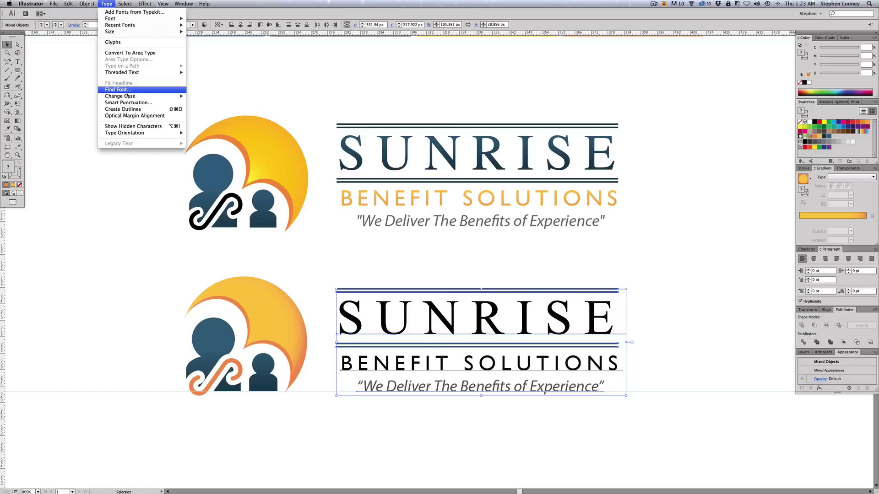
click(123, 110)
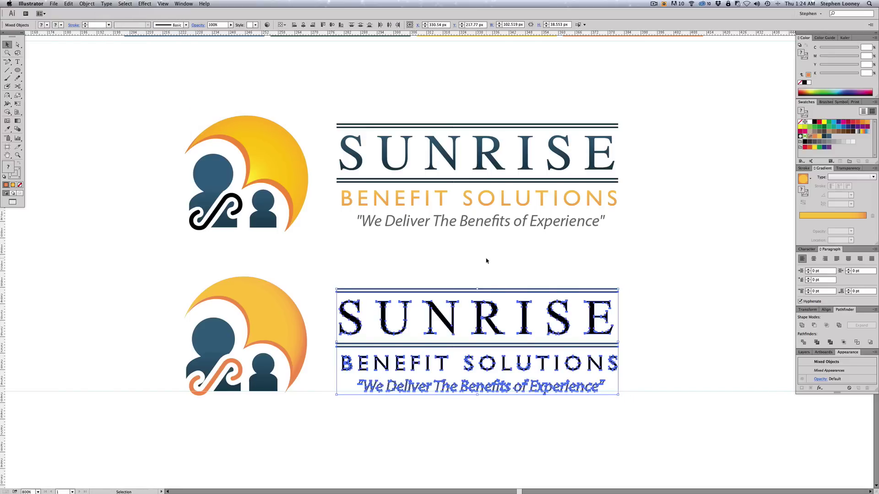
click(486, 261)
- Select the lower logo's outlined SUNRISE letters and sample the large figure's navy-to-blue gradient onto them with the Eyedropper
key(super+space)
drag(179, 218, 703, 443)
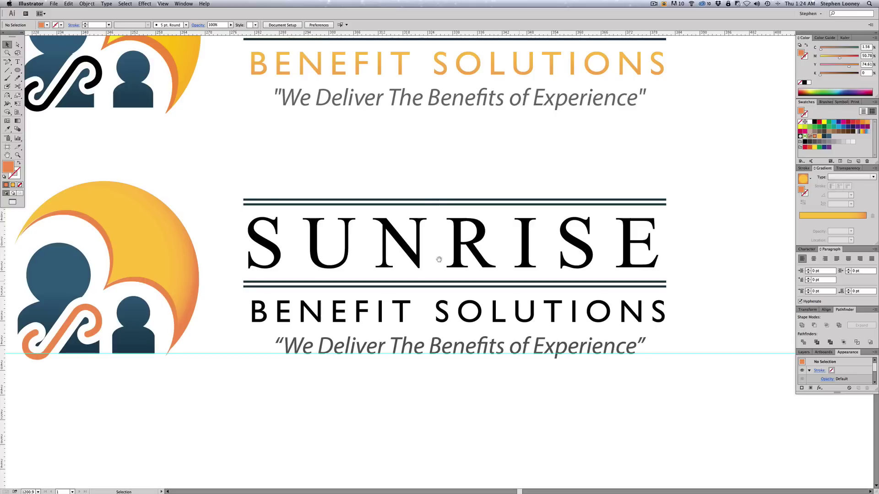
drag(439, 260, 447, 259)
drag(234, 214, 671, 283)
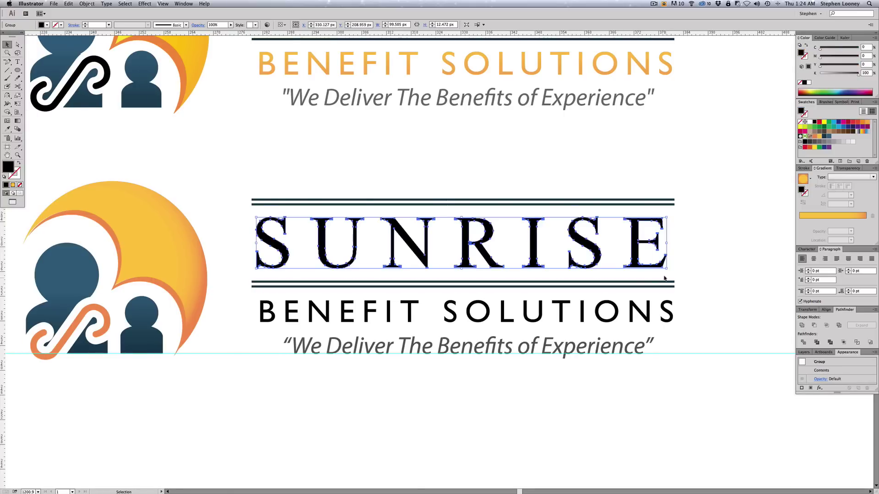
click(7, 129)
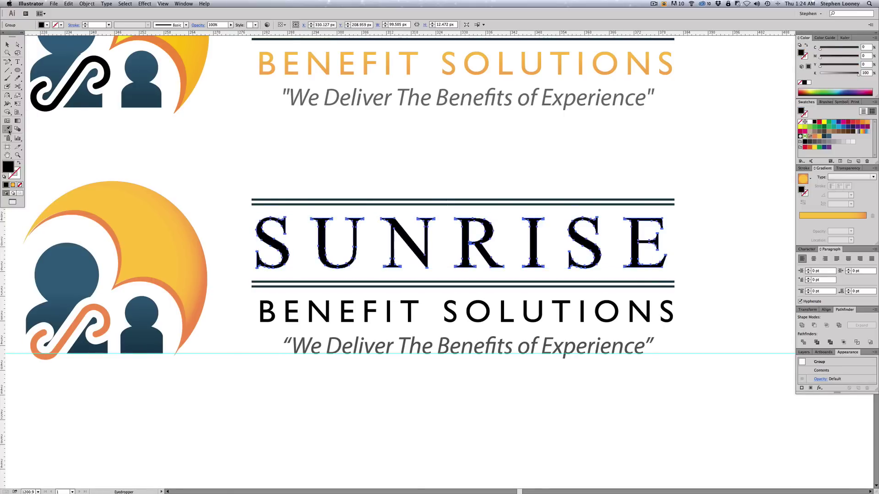
click(64, 259)
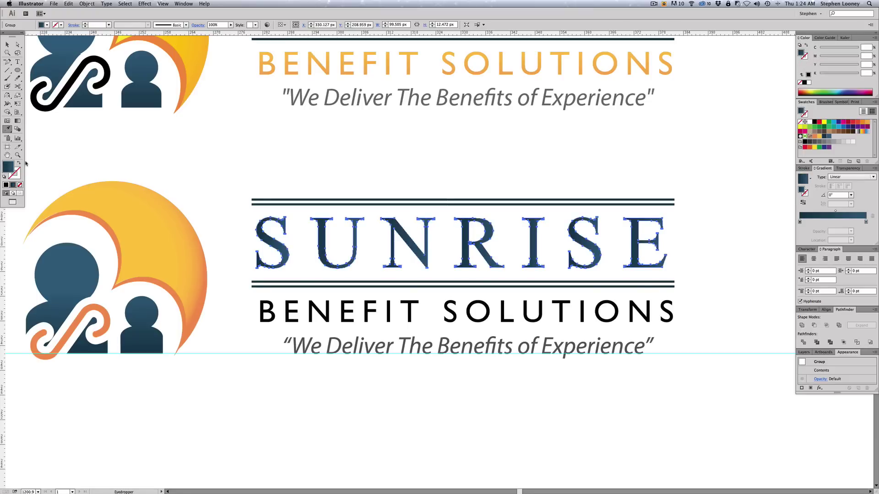
- Redirect the lower logo's SUNRISE gradient to run vertically at 90°, from the letters' base to their top, and deselect them
click(17, 121)
drag(289, 271, 290, 219)
click(7, 45)
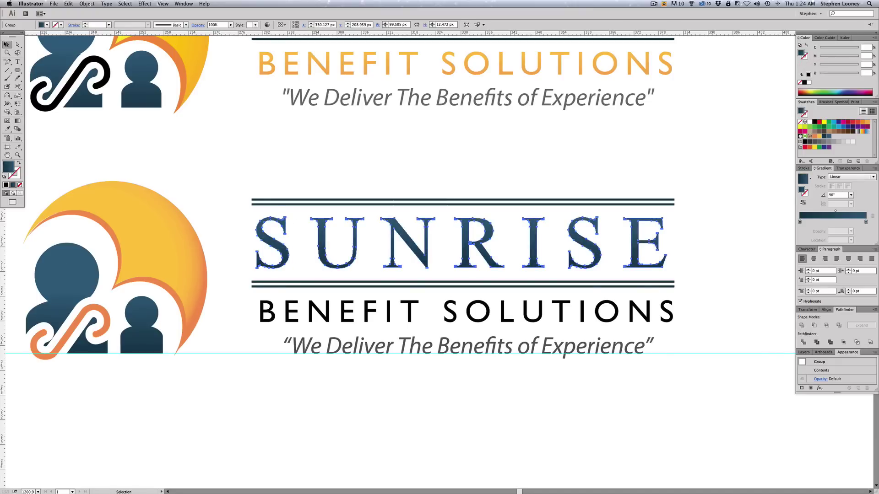
click(317, 279)
- Apply the sun's yellow-to-orange gradient to the lower logo's outlined BENEFIT SOLUTIONS letters with the Eyedropper and make it linear
drag(655, 341, 683, 333)
click(7, 129)
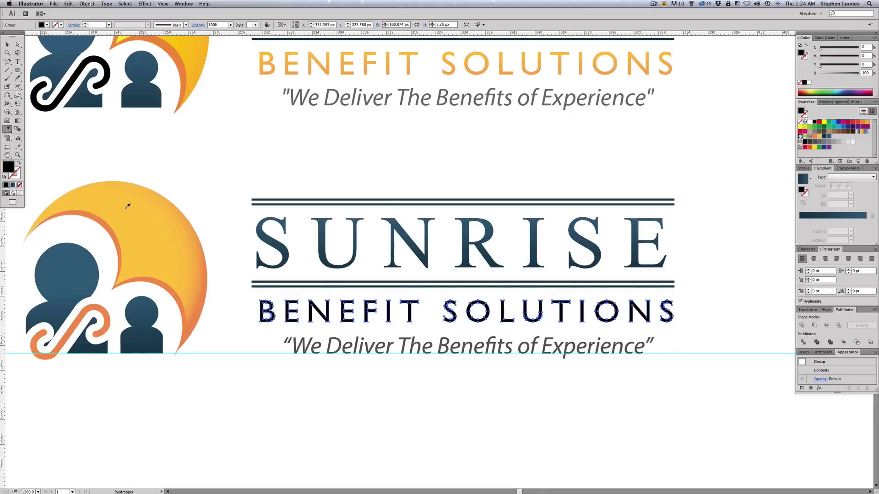
click(141, 229)
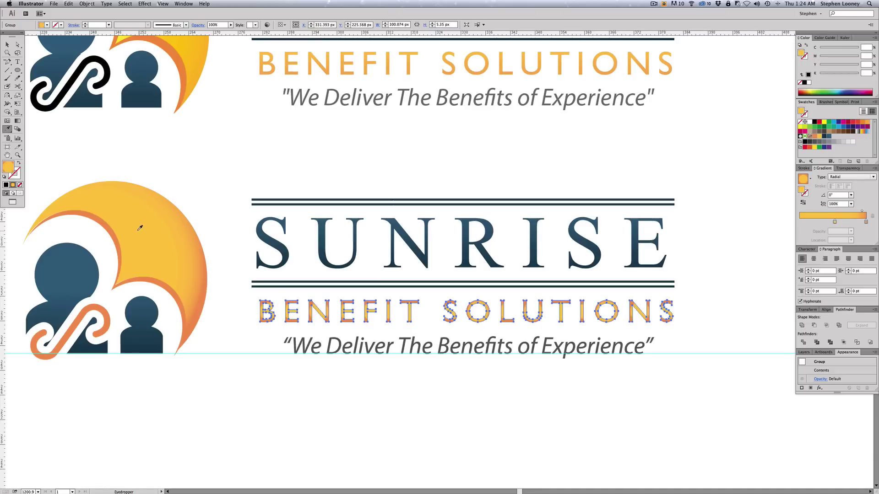
click(851, 177)
click(841, 178)
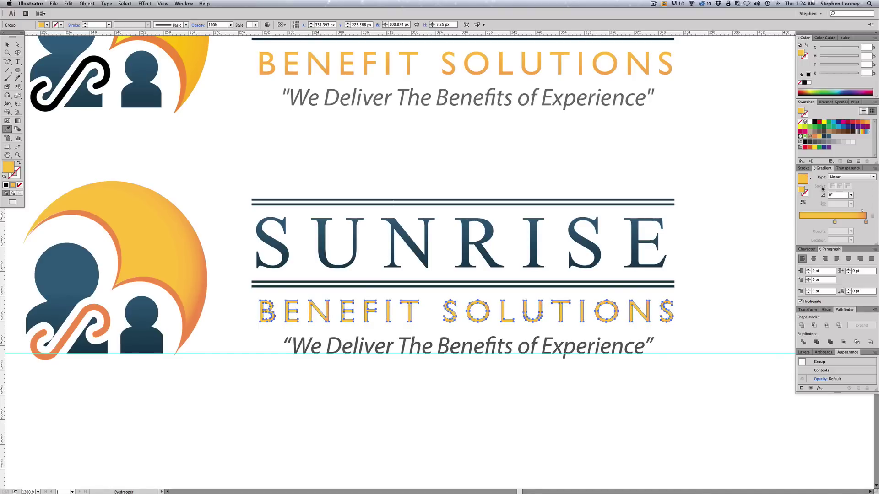
- Redirect the BENEFIT SOLUTIONS gradient to run vertically at 90°, from the letters' base to their top, and deselect them
click(17, 121)
drag(353, 326, 352, 296)
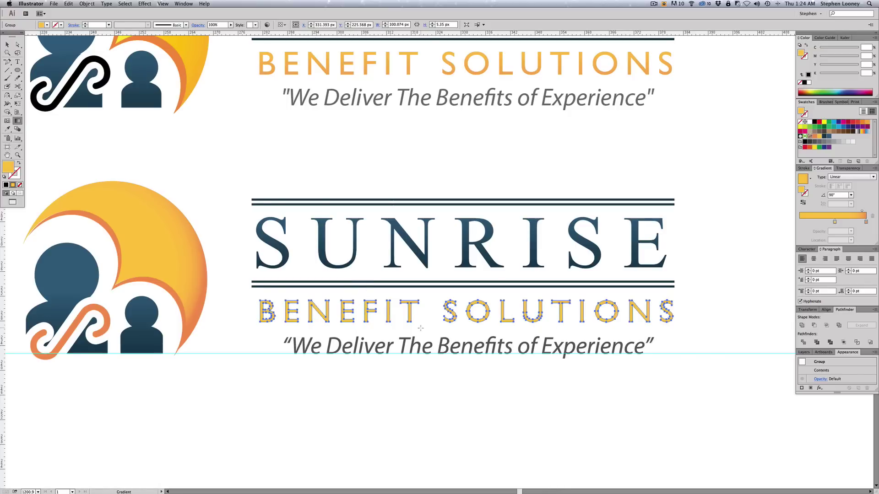
key(v)
click(519, 391)
- Widen the lower logo's SUNRISE lettering so its last letter ends flush with the right ends of the double rules
drag(469, 307, 481, 305)
alt+super+click(448, 280)
alt+super+click(448, 281)
scroll(448, 280, up, 3)
scroll(448, 281, left, 1)
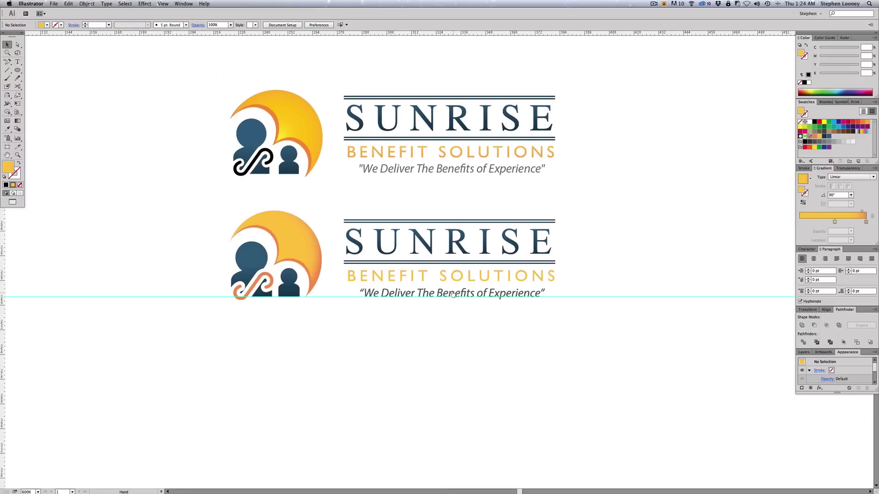
drag(537, 325, 547, 360)
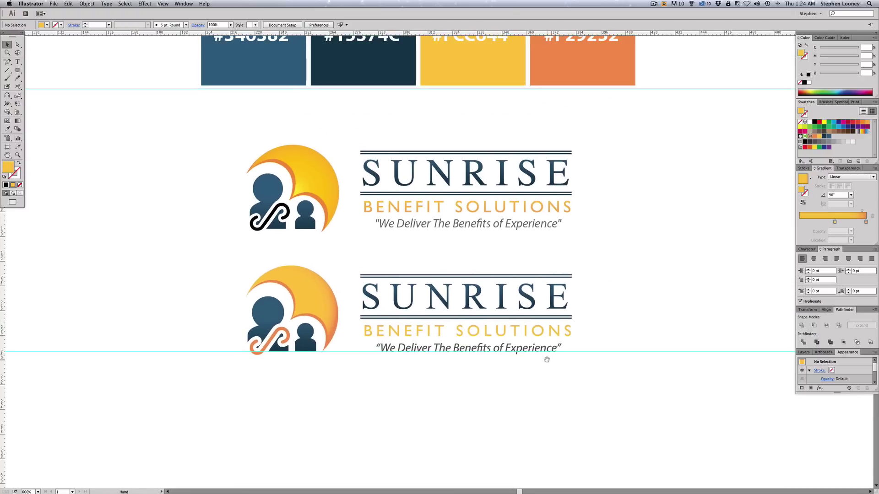
drag(300, 242, 692, 415)
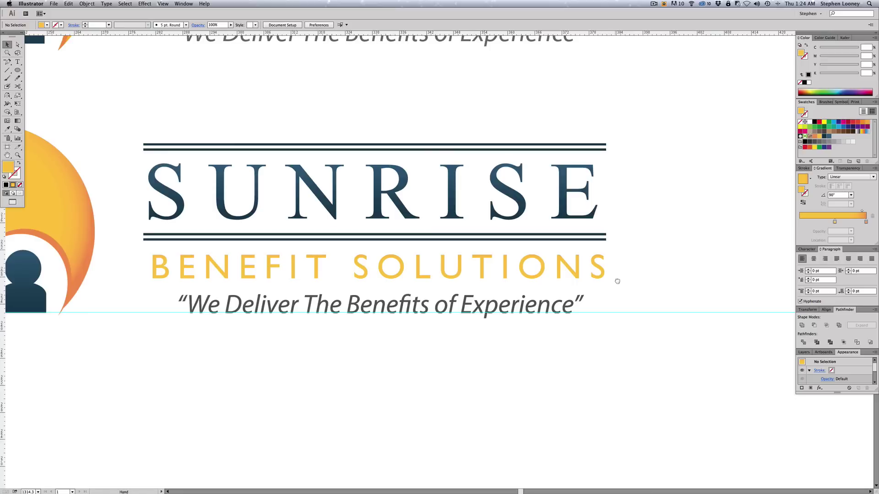
scroll(600, 229, up, 1)
click(592, 182)
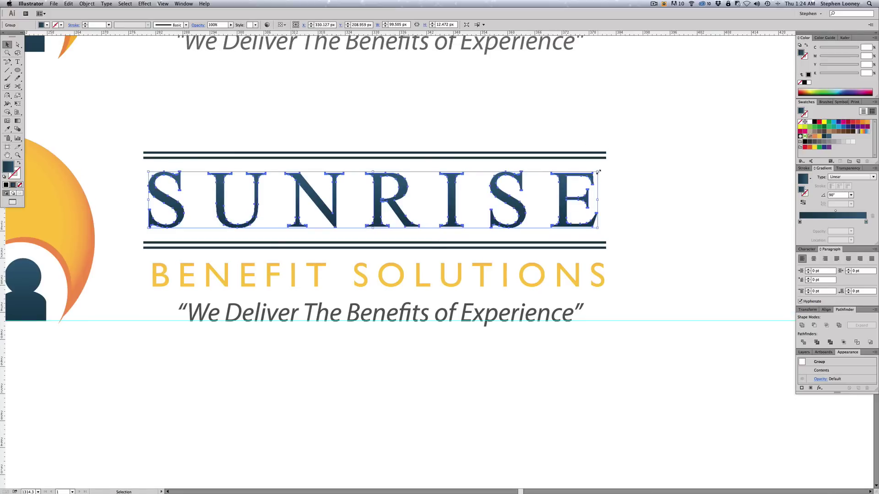
drag(598, 172, 595, 248)
click(622, 247)
key(super+z)
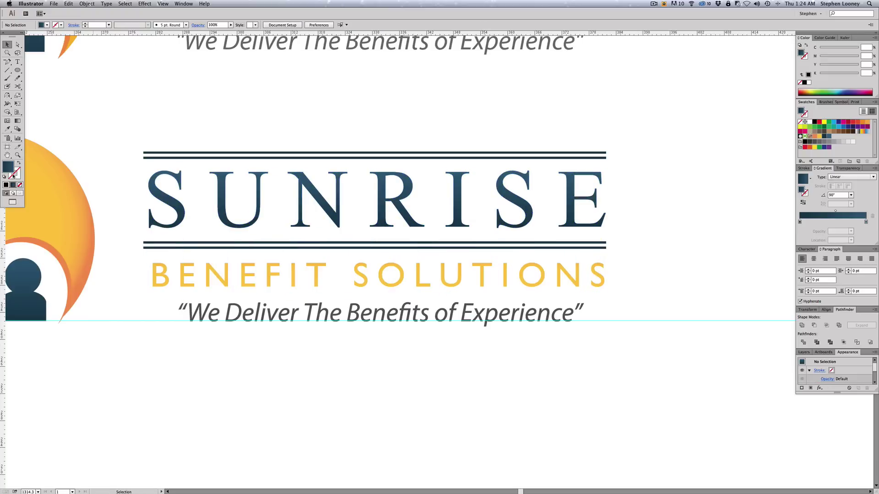
- Place a vertical guide at the right edge of the lower logo's lettering to check its alignment, and undo the guide
drag(4, 237, 604, 272)
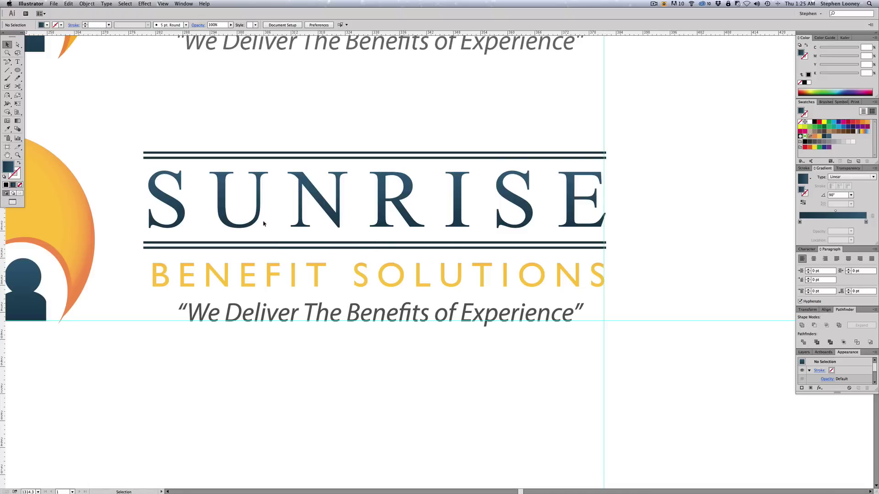
key(super+z)
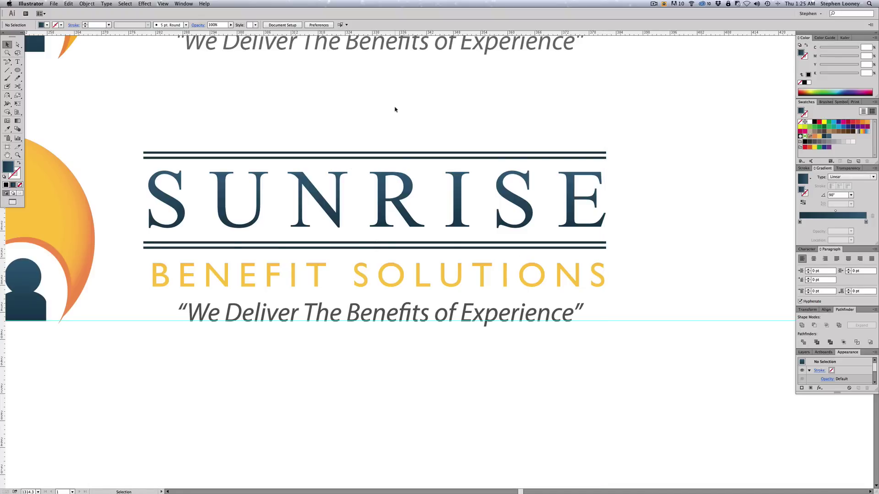
alt+super+click(411, 253)
alt+super+click(411, 252)
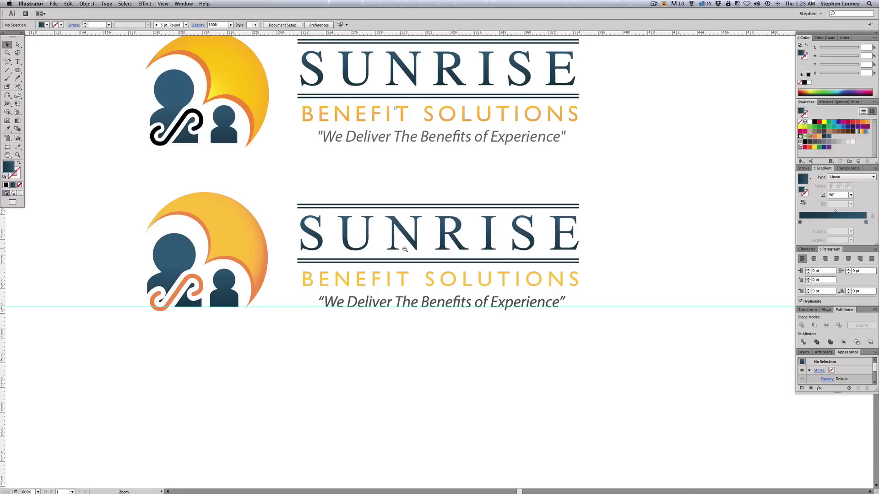
alt+super+click(404, 263)
drag(404, 265, 404, 317)
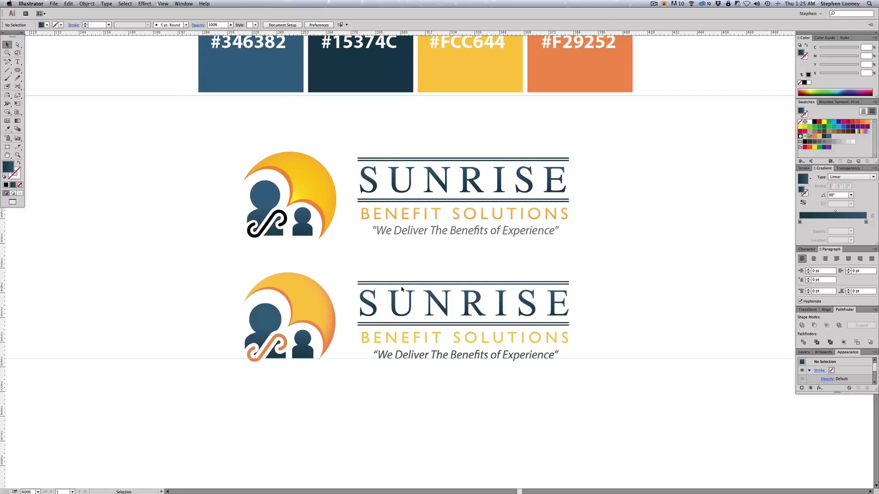